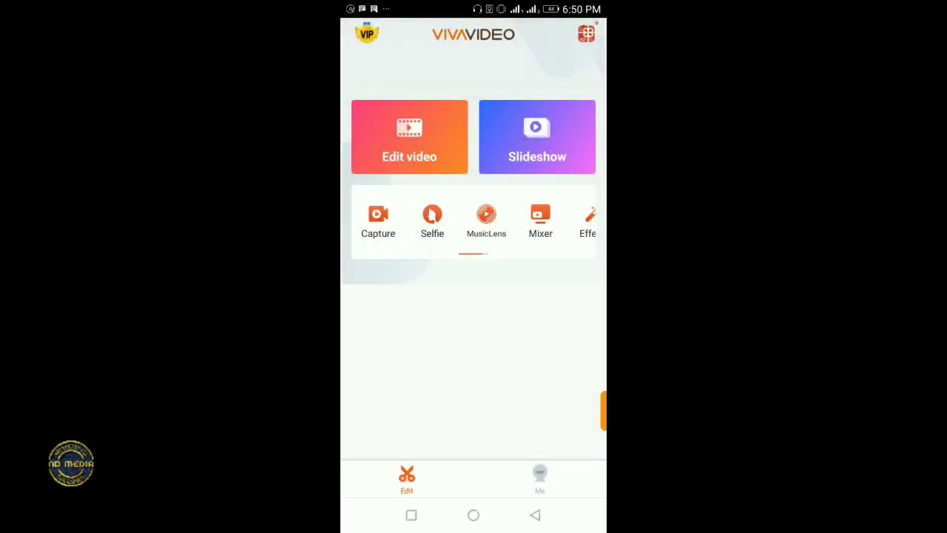
Leave VivaVideo and return to the Android home screen
left_click(481, 518)
Relaunch VivaVideo and browse the Video tab thumbnails without choosing any clip
left_click(422, 289)
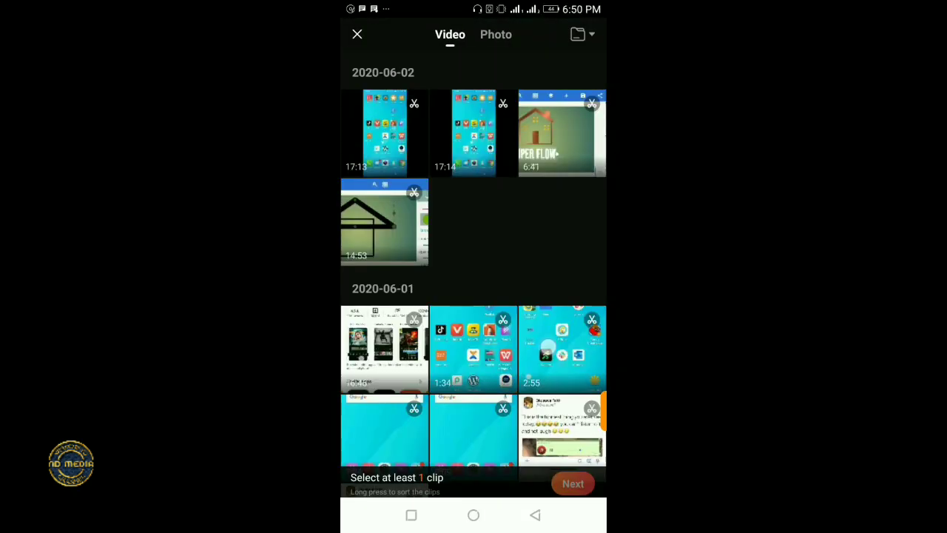
scroll(473, 293, "down", 2)
scroll(553, 286, "down", 5)
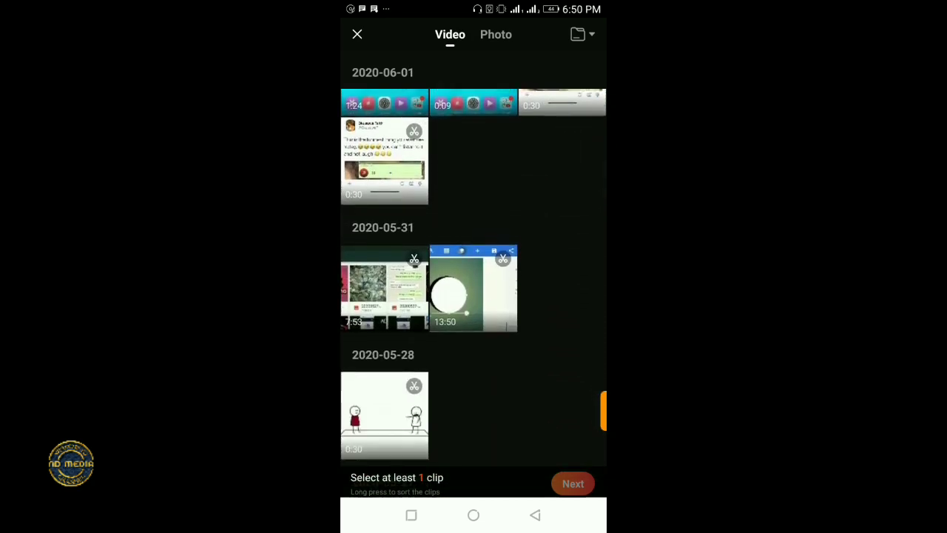
scroll(548, 311, "down", 5)
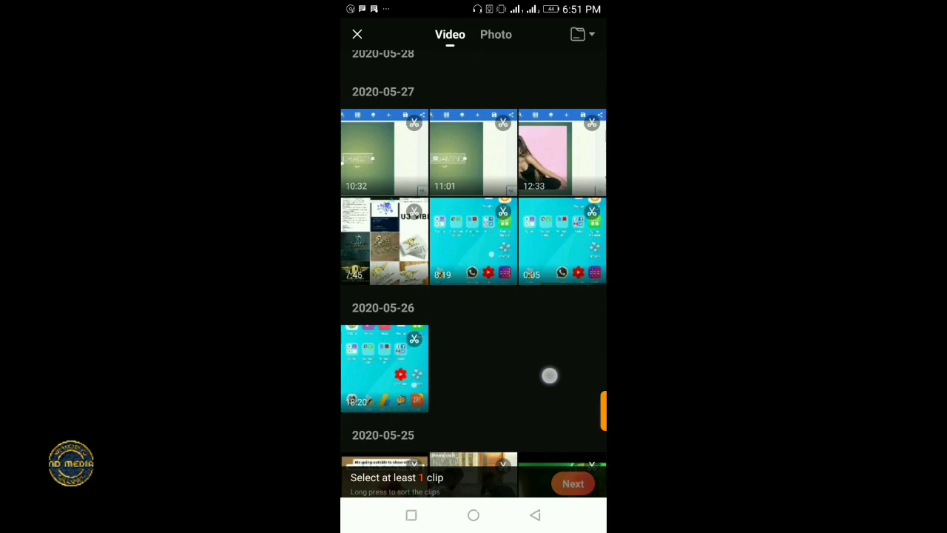
scroll(547, 355, "down", 5)
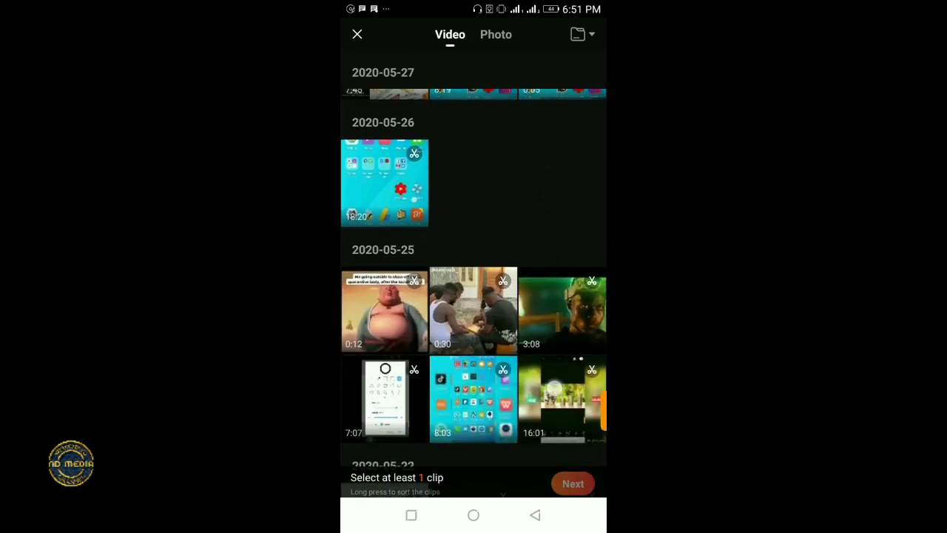
scroll(556, 338, "down", 2)
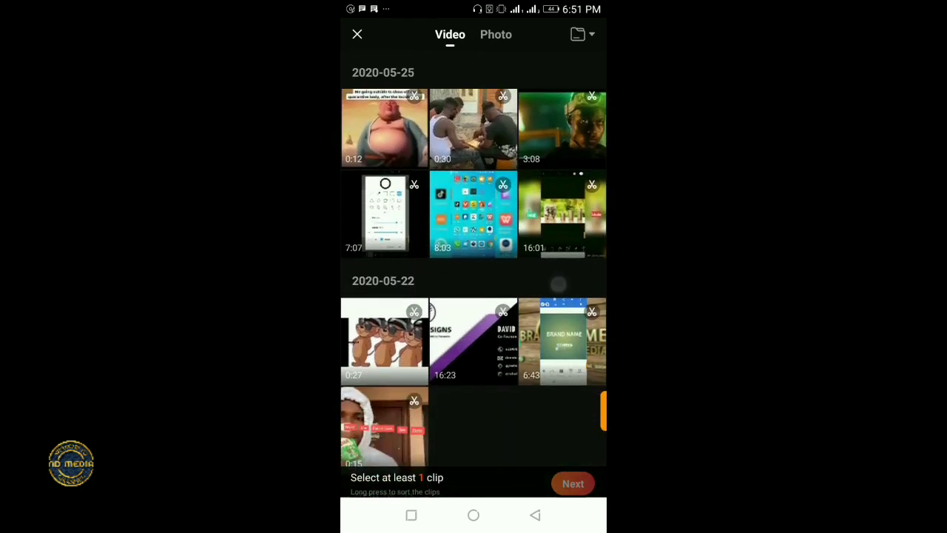
scroll(536, 354, "up", 2)
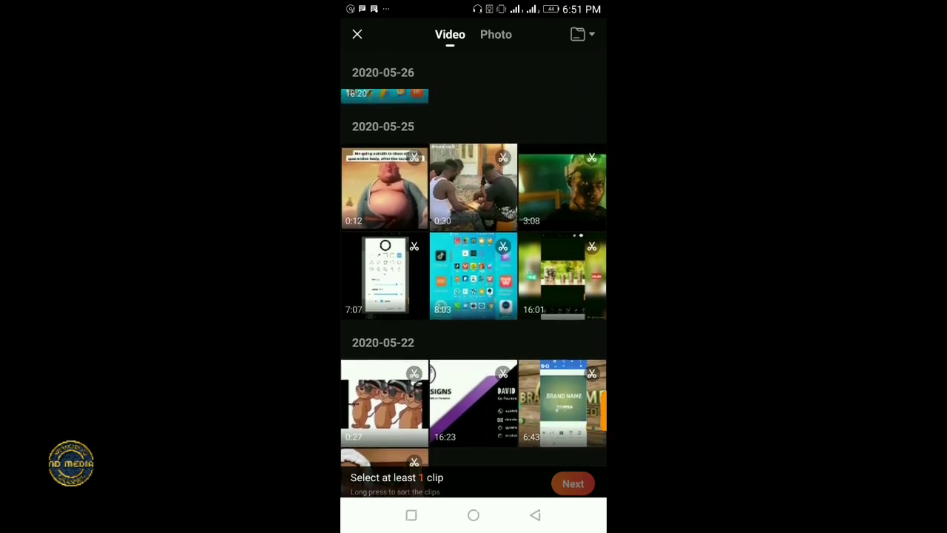
Leave the video picker for the photo gallery and preview the Super Flow photo full-screen
left_click(356, 34)
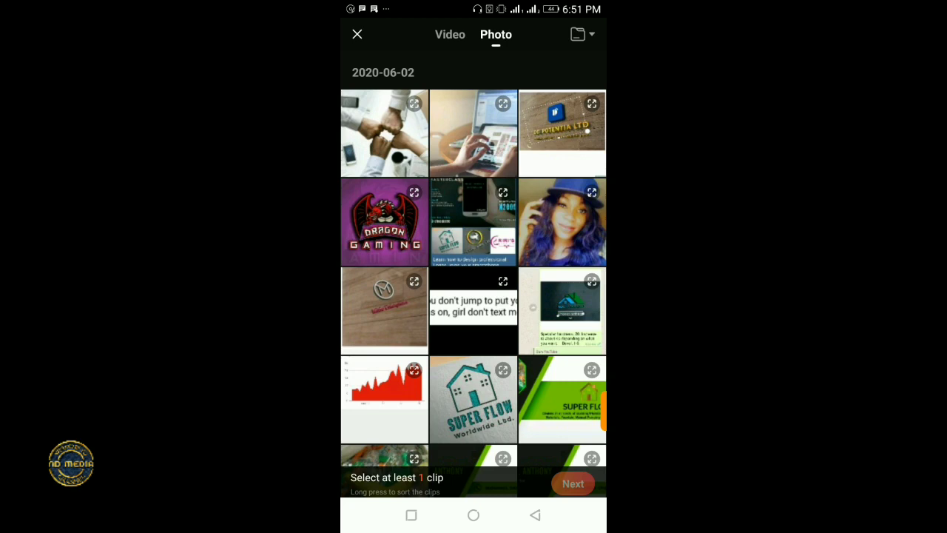
left_click(562, 397)
scroll(562, 397, "down", 4)
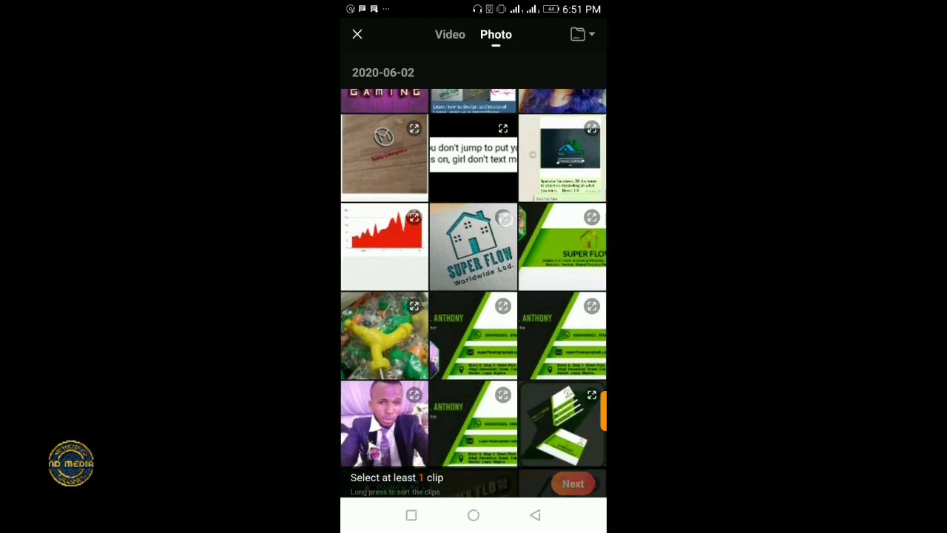
left_click(503, 217)
left_click(359, 36)
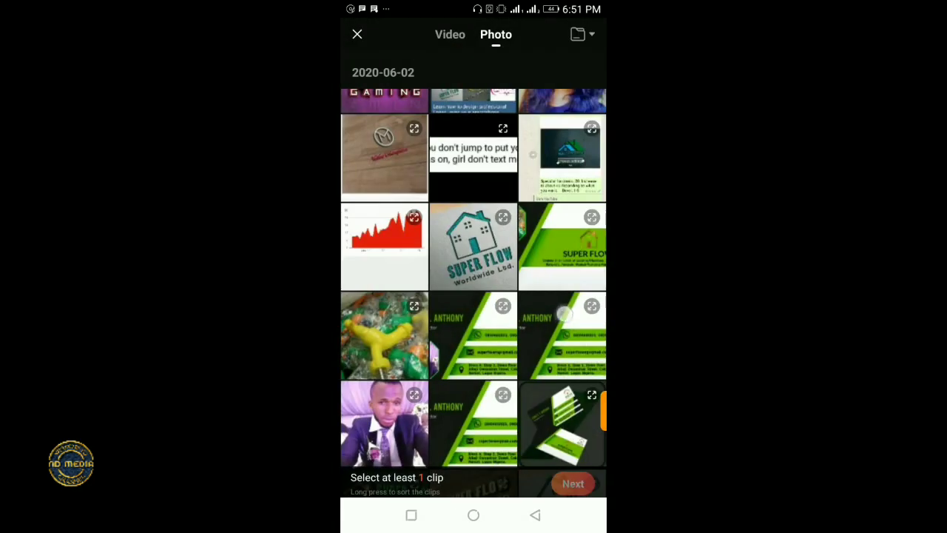
Add the Super Flow house logo and two Super Flow sign photos as clips
scroll(473, 296, "down", 5)
scroll(474, 296, "down", 1)
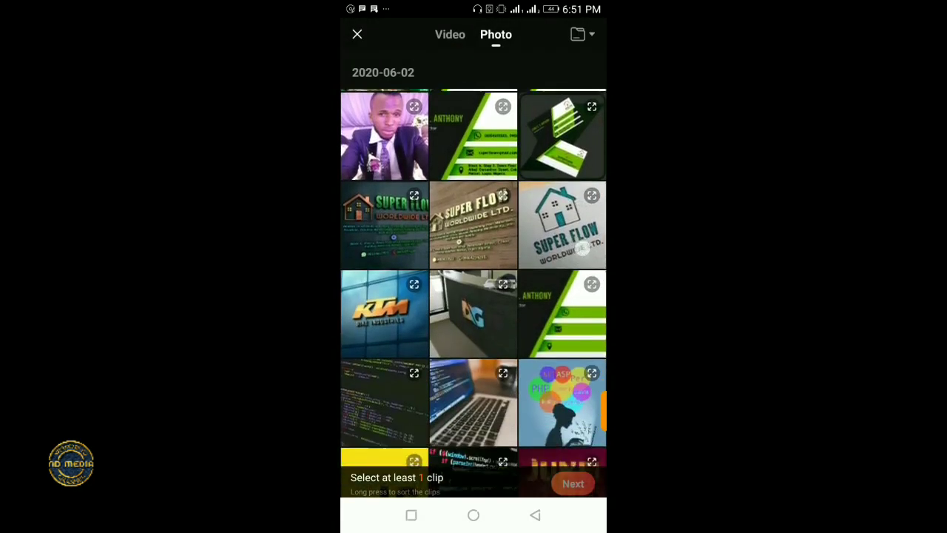
scroll(474, 296, "down", 1)
left_click(566, 189)
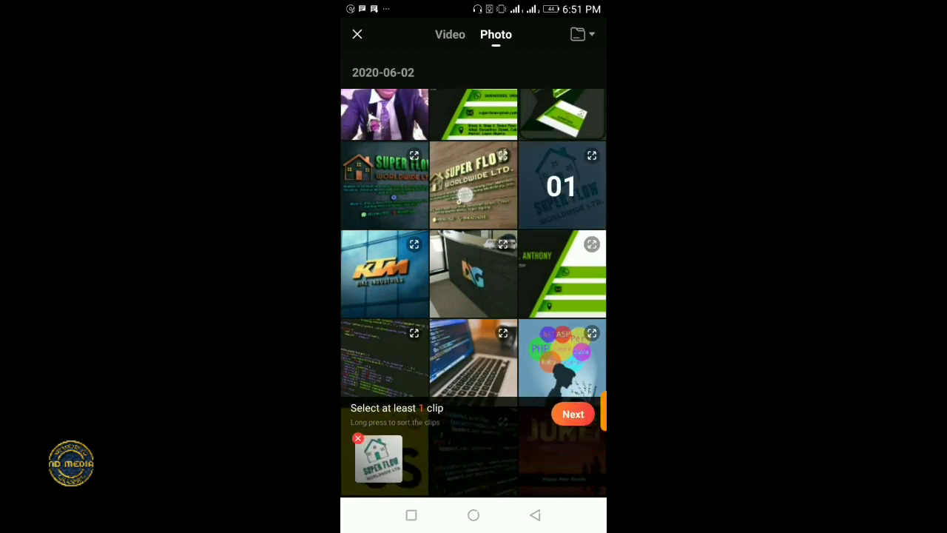
left_click(464, 195)
left_click(385, 185)
Find the SUPER FLOW business card further down and add it as the fifth clip
scroll(473, 296, "up", 3)
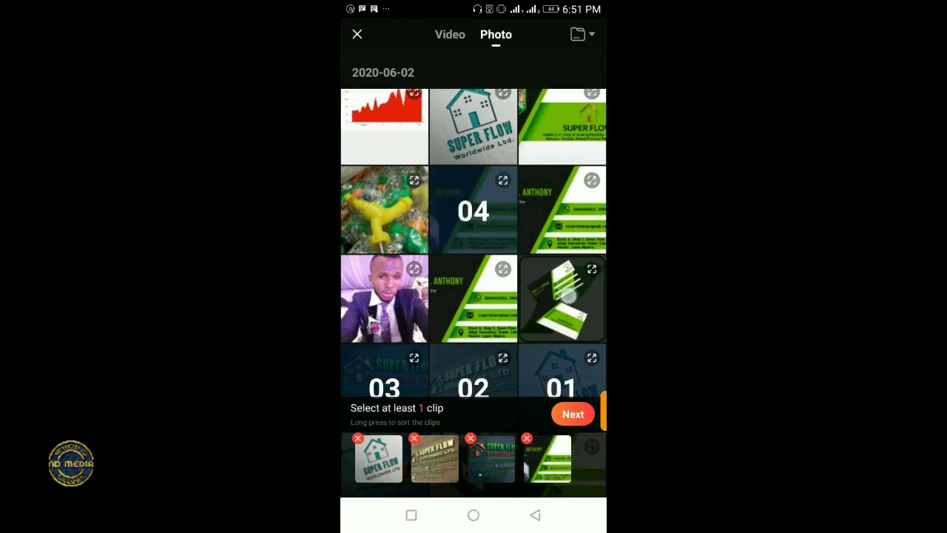
scroll(567, 295, "down", 1)
scroll(567, 294, "down", 2)
scroll(567, 295, "down", 2)
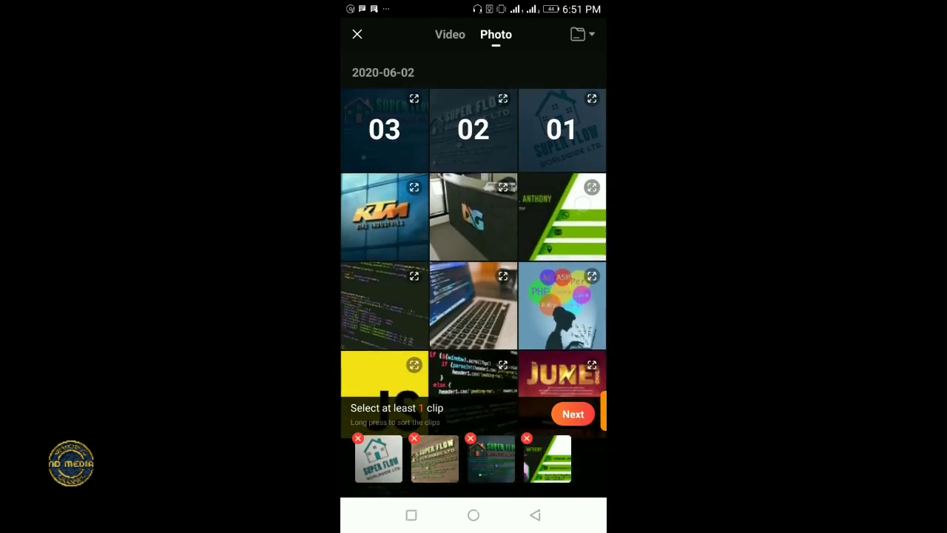
scroll(474, 293, "down", 2)
scroll(473, 293, "down", 3)
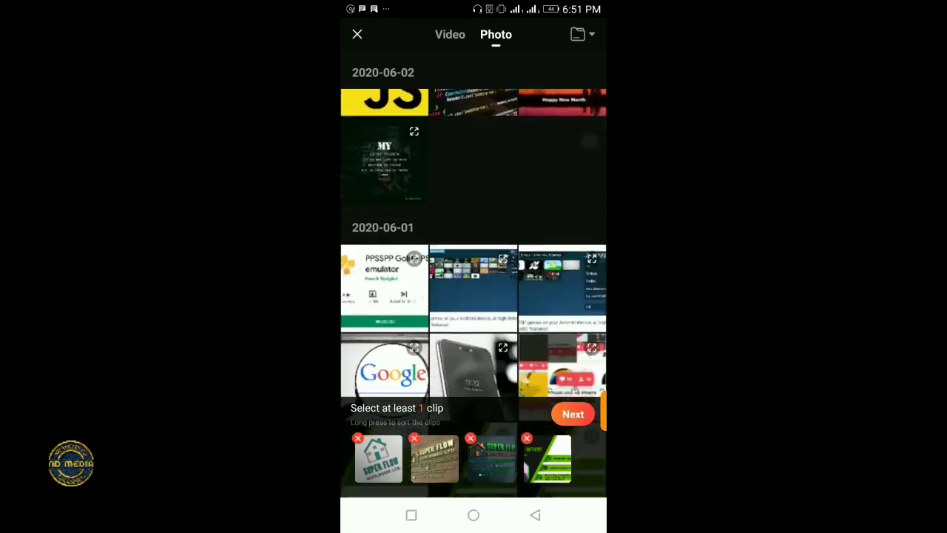
scroll(473, 293, "down", 3)
scroll(473, 293, "down", 2)
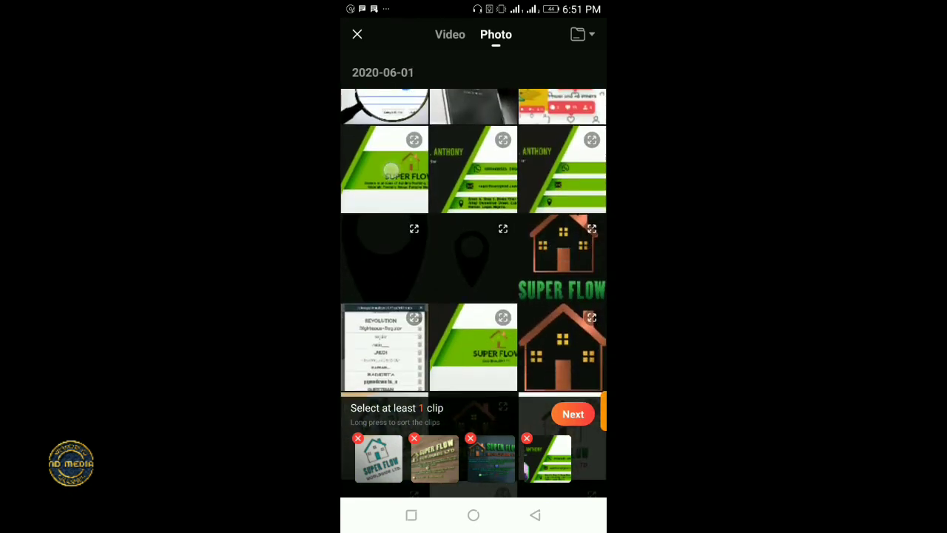
left_click(384, 170)
scroll(544, 323, "down", 3)
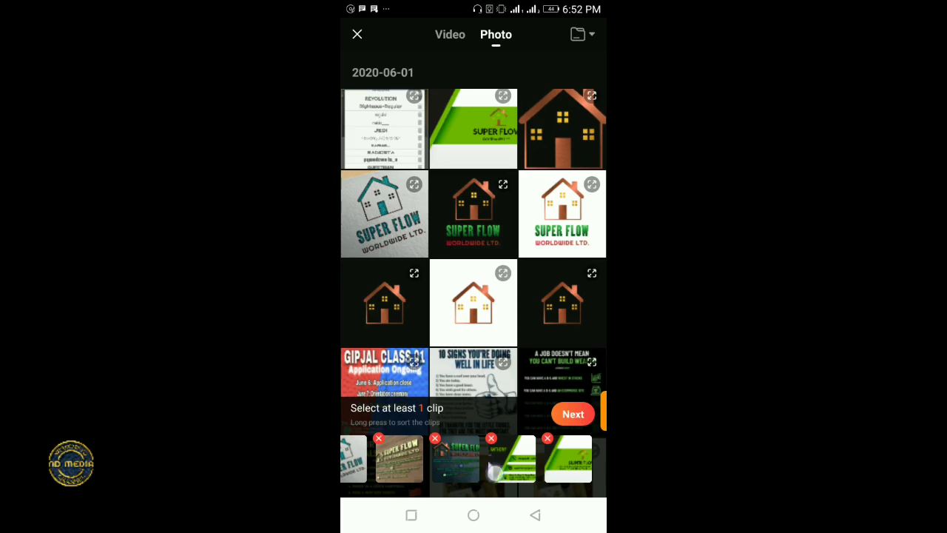
Move the business card clip earlier and add the white Super Flow logo in second place
mouse_move(494, 471)
left_mouse_down()
mouse_move(480, 466)
mouse_move(568, 461)
left_mouse_up()
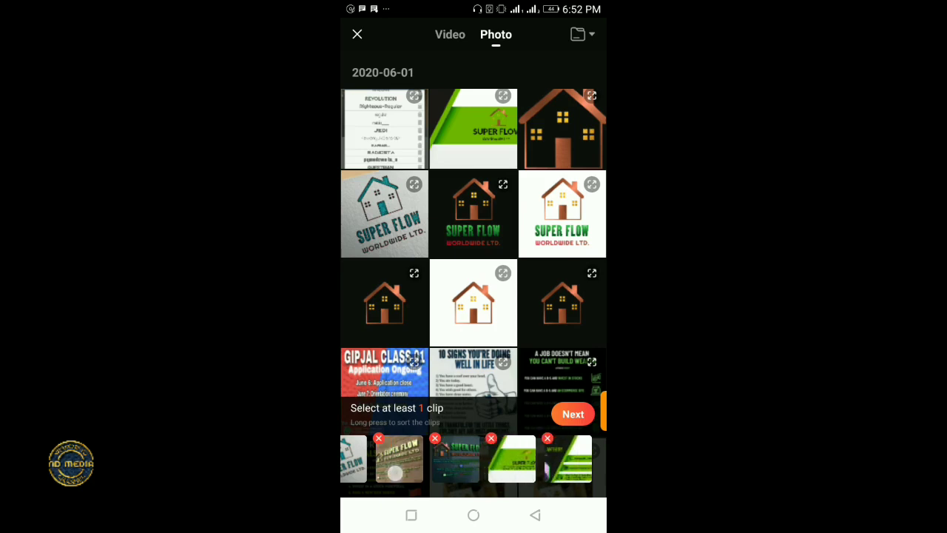
left_click_drag(400, 474, 478, 474)
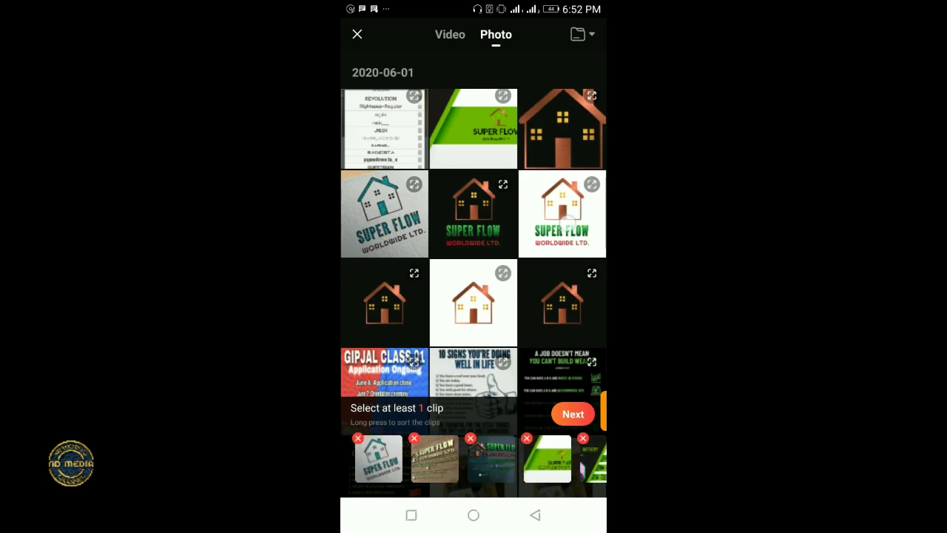
left_click(566, 220)
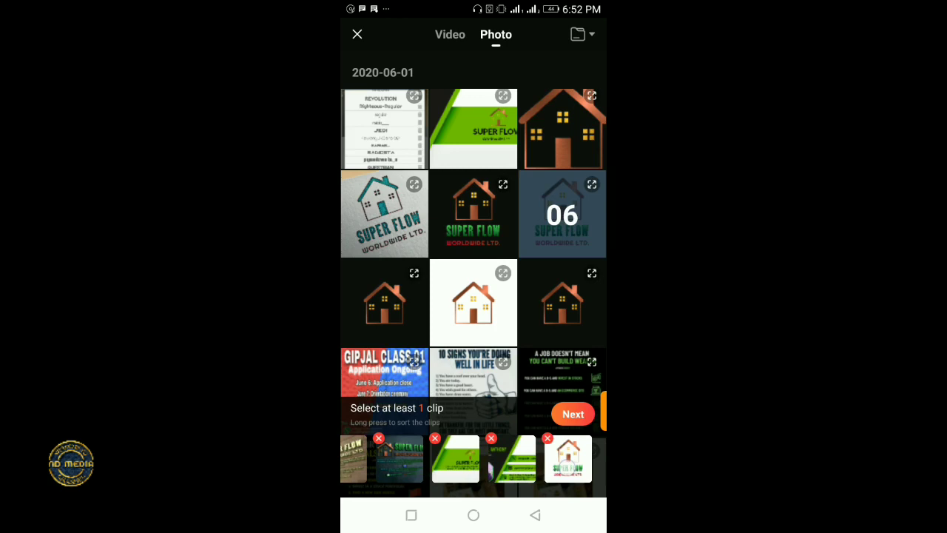
left_click_drag(568, 459, 355, 458)
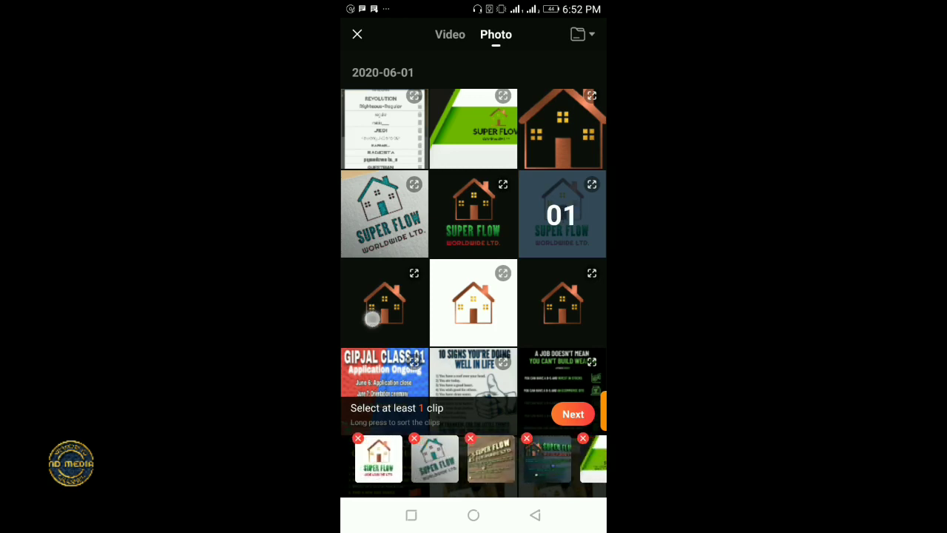
Add the dark house logo photo and make it the first clip in the tray
left_click_drag(372, 318, 375, 305)
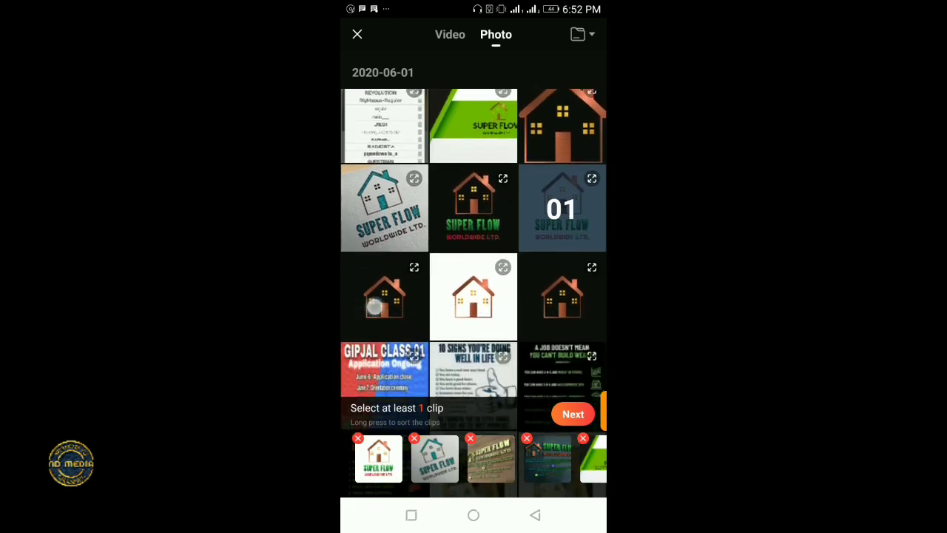
left_click(376, 305)
left_click_drag(563, 464, 356, 464)
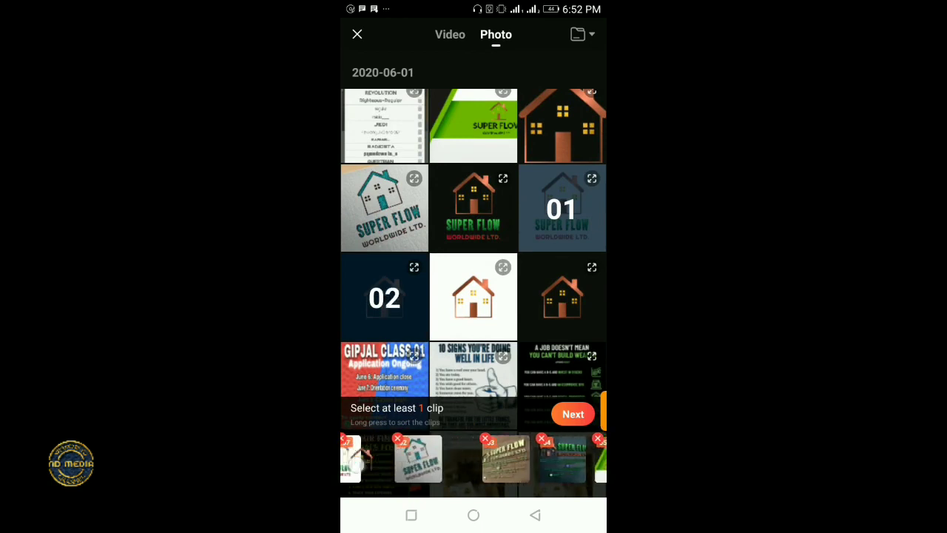
left_click_drag(356, 464, 353, 464)
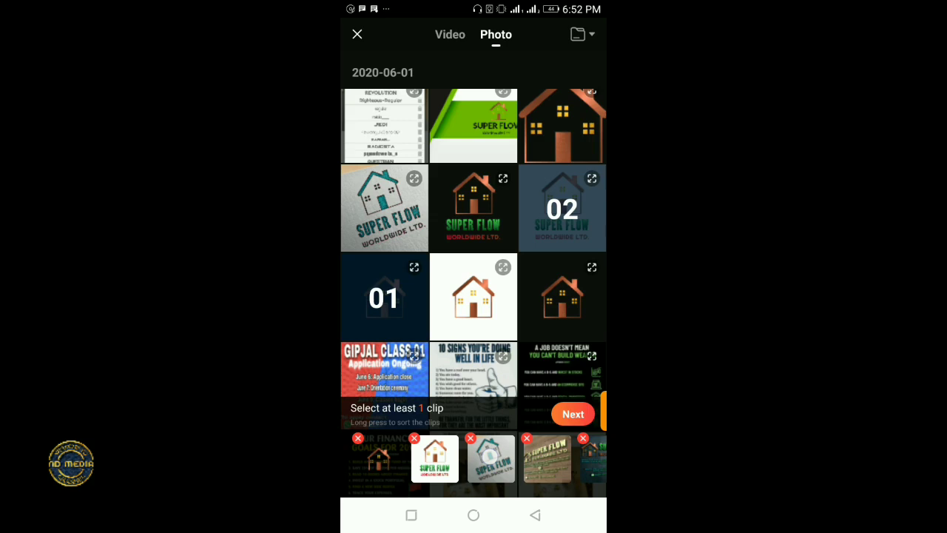
left_click_drag(562, 459, 370, 459)
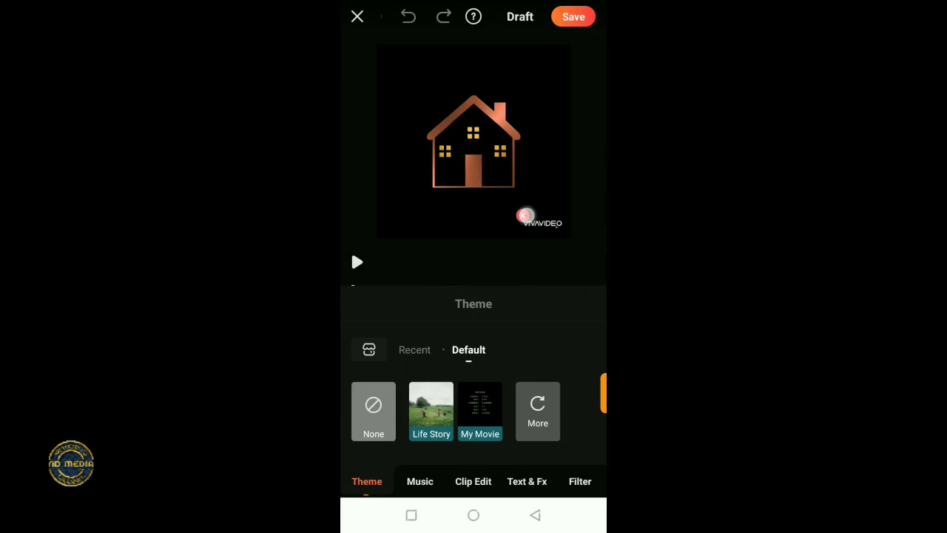
Keep the standard VivaVideo watermark instead of the VIP watermark removal
left_click(525, 215)
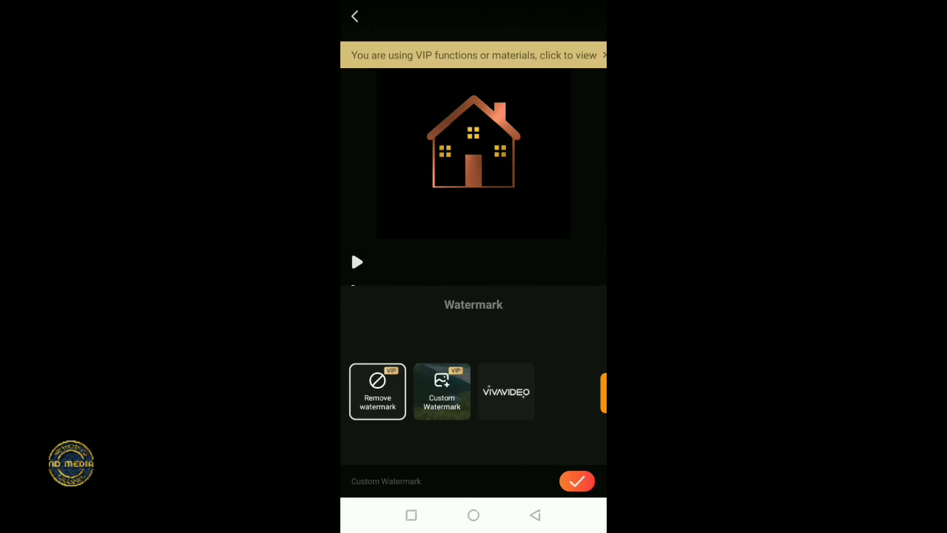
left_click(508, 392)
left_click(524, 215)
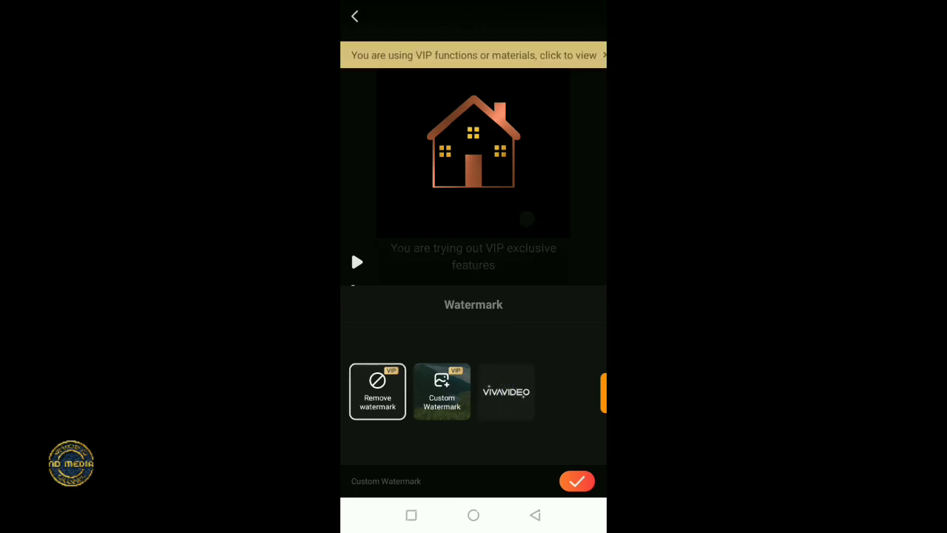
left_click(506, 392)
left_click(578, 480)
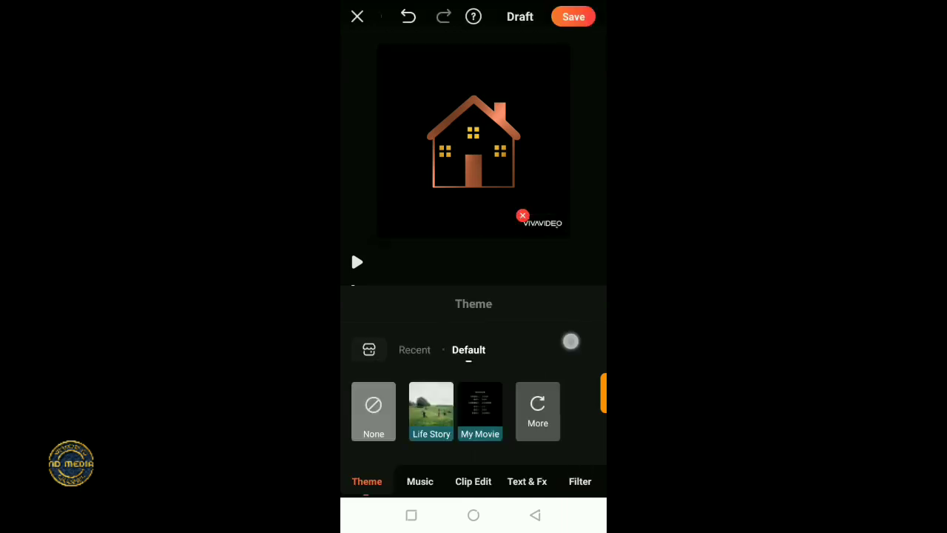
Apply the Life Story theme, pause its preview, and open the theme's title text
left_click(424, 419)
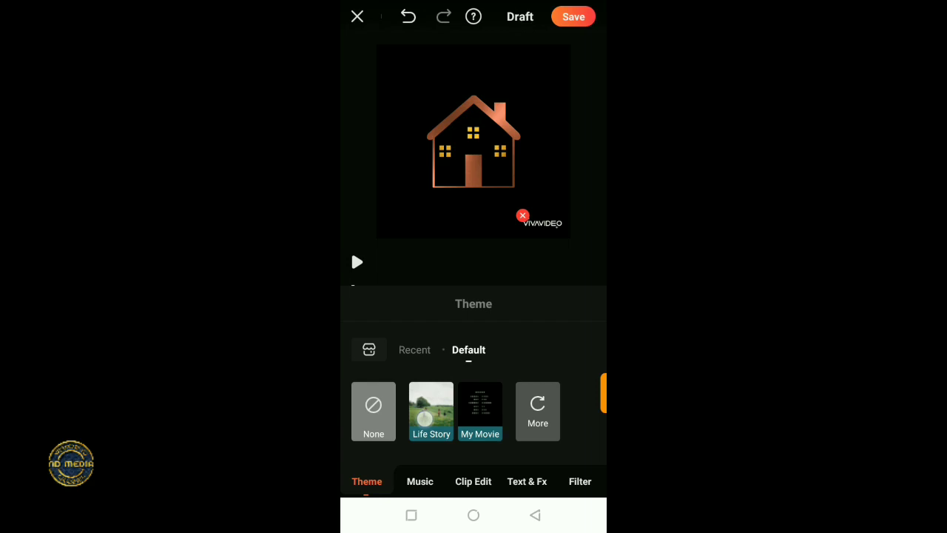
left_click(424, 418)
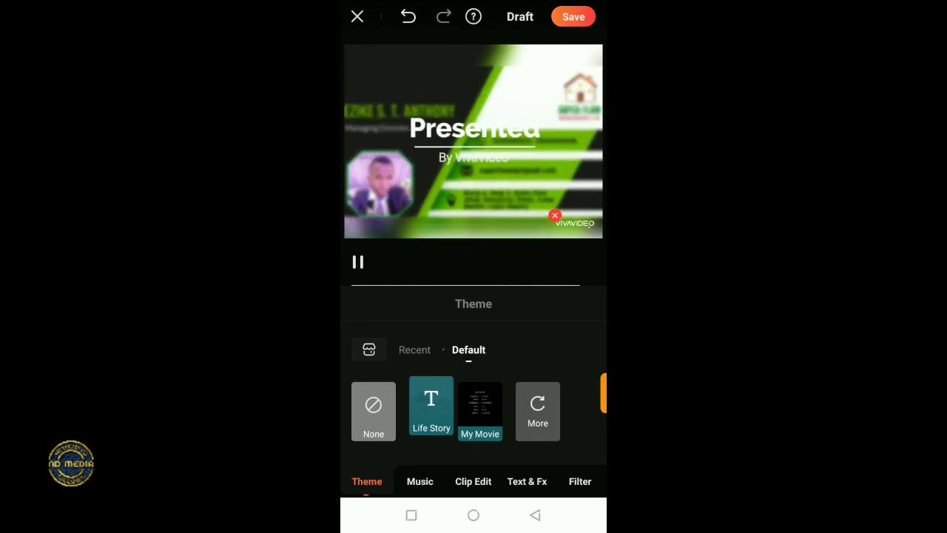
left_click(429, 408)
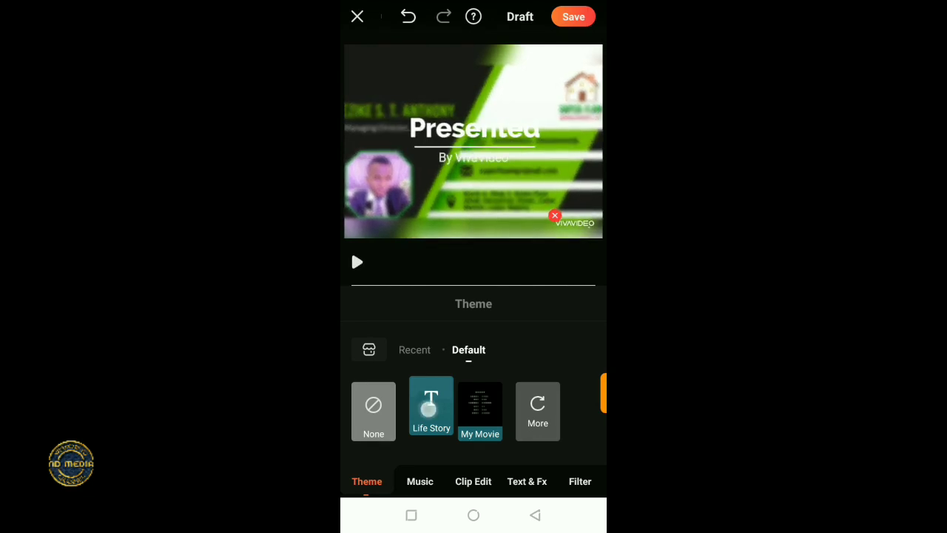
left_click(429, 408)
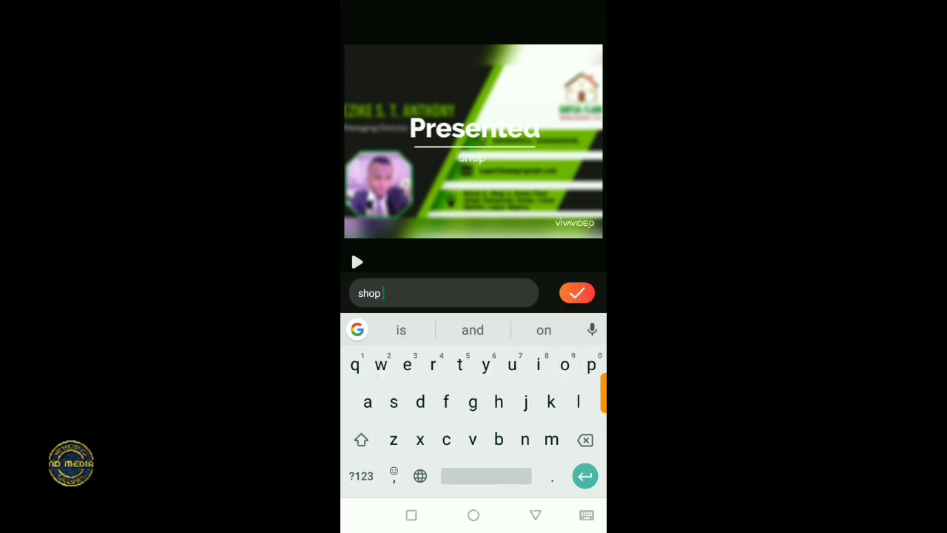
Retype the 'By VivaVideo' subtitle as 'shop at super Flow'
type("at ")
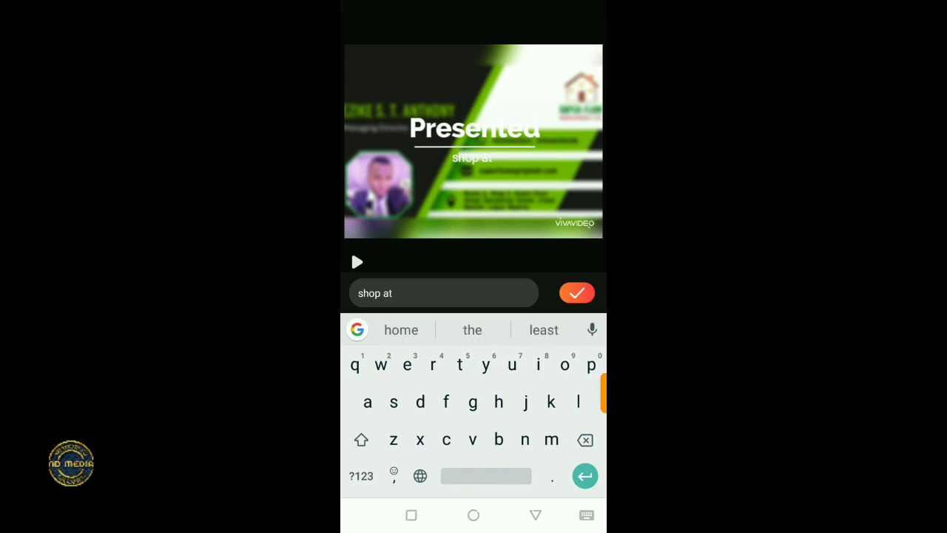
type("suoerb")
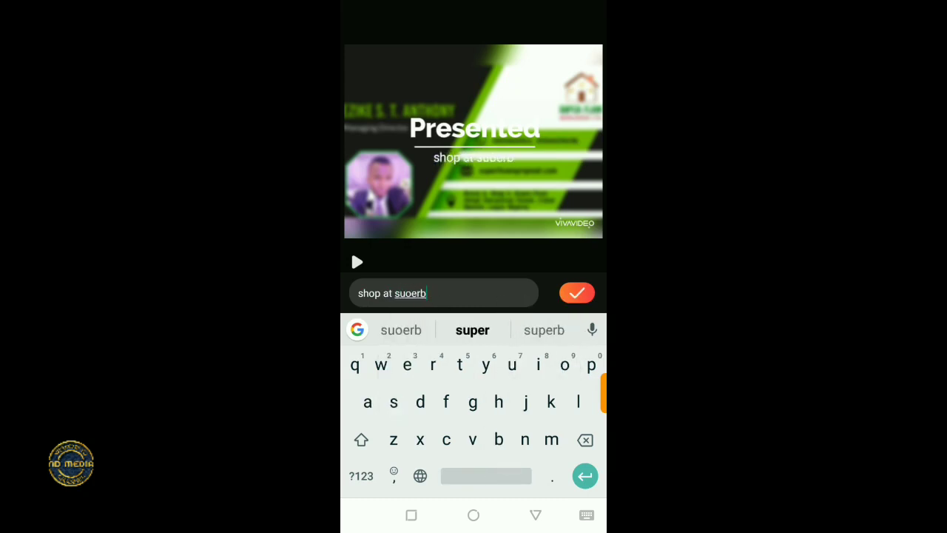
left_click(489, 329)
left_click(401, 330)
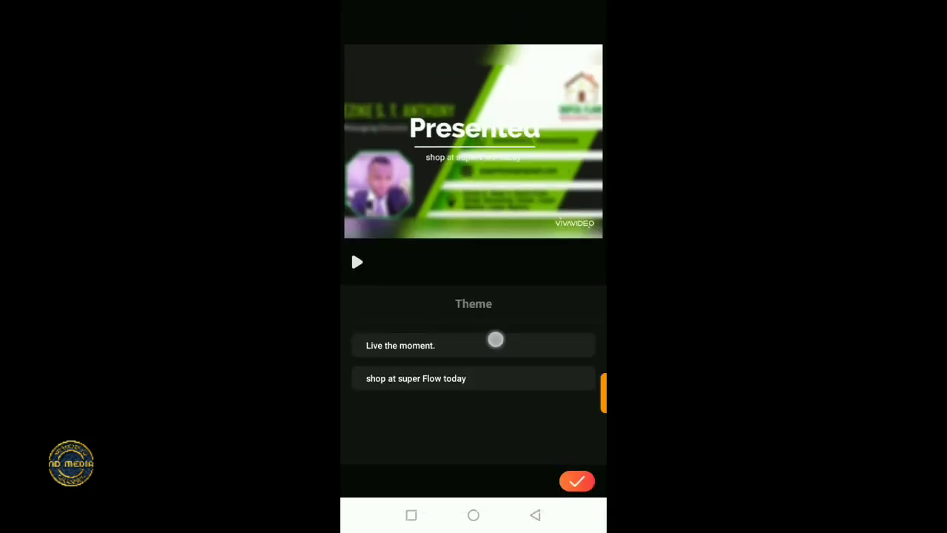
Change the 'Live the moment.' subtitle to 'Super Flow'
left_click(495, 339)
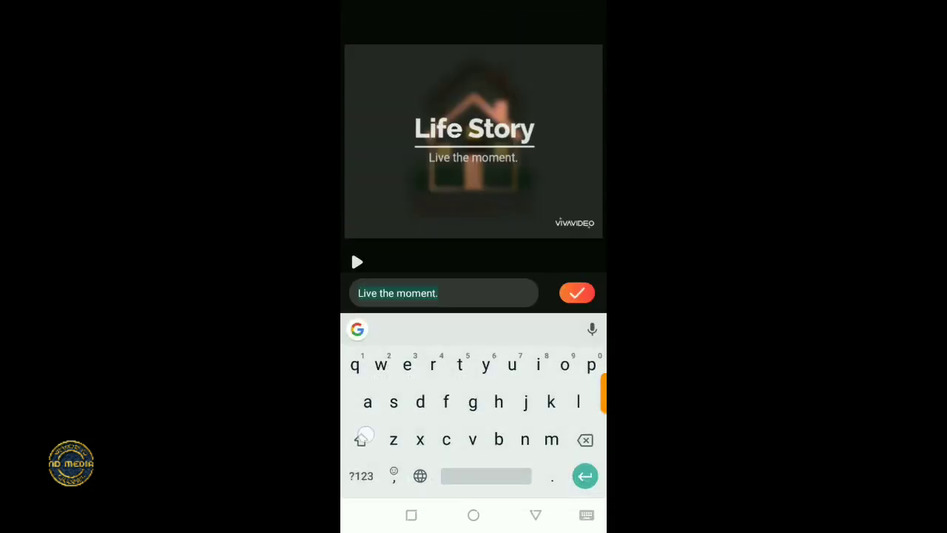
type("Super")
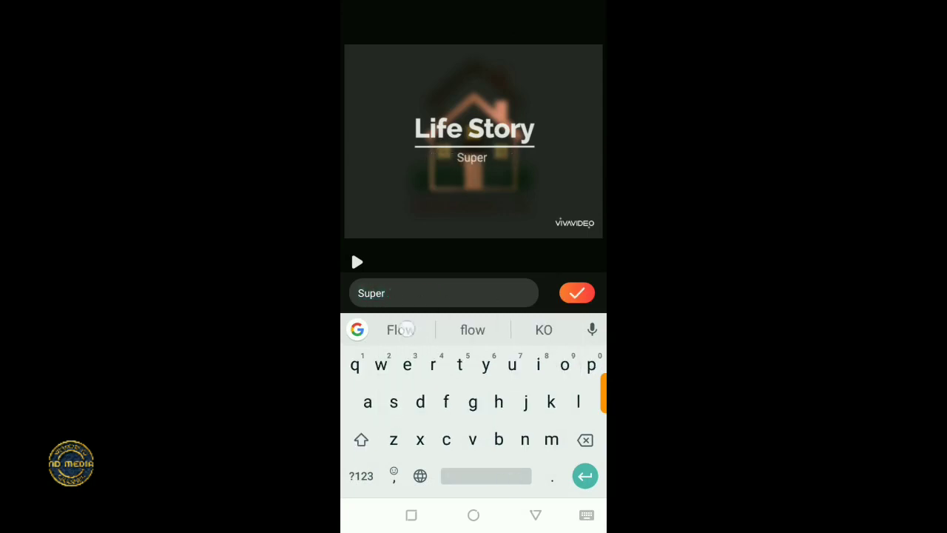
left_click(406, 329)
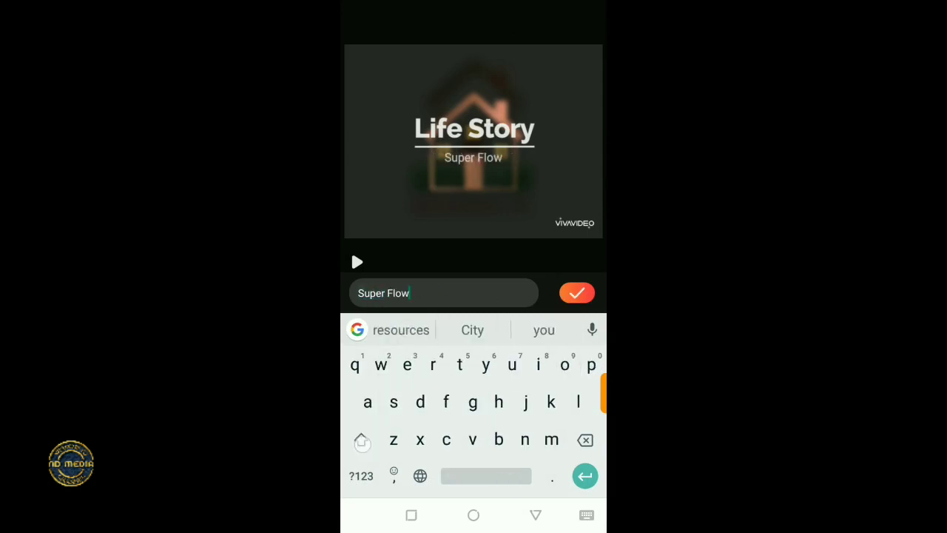
left_click(361, 440)
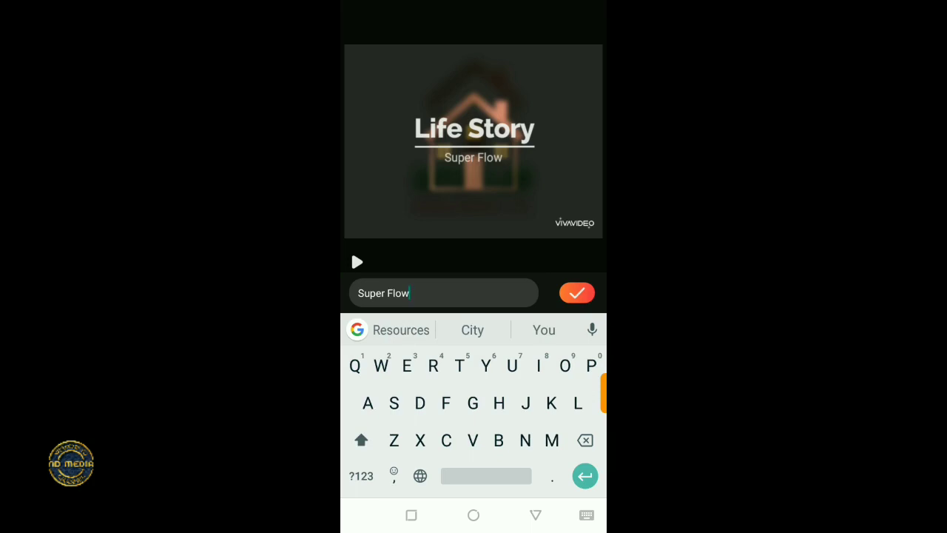
left_click(576, 293)
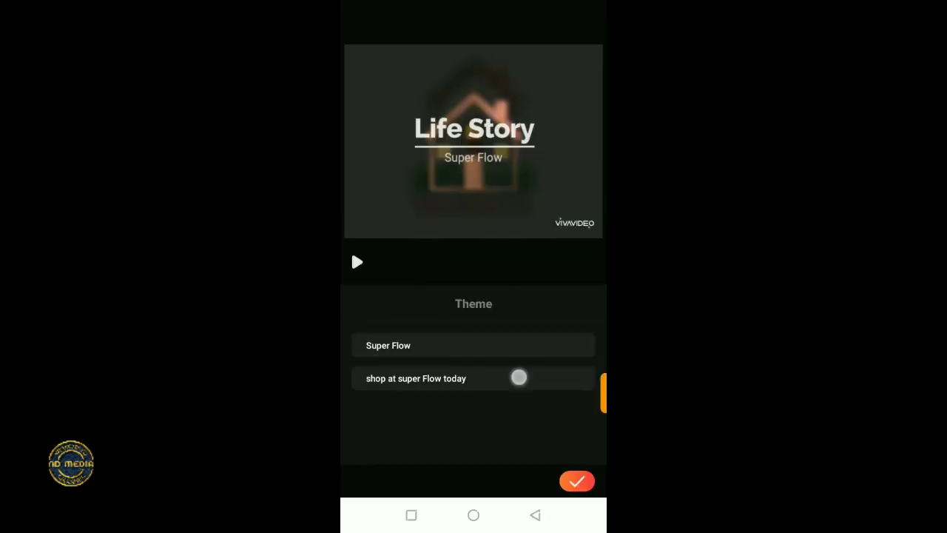
Recheck the business-card caption and apply both caption changes
left_click(518, 377)
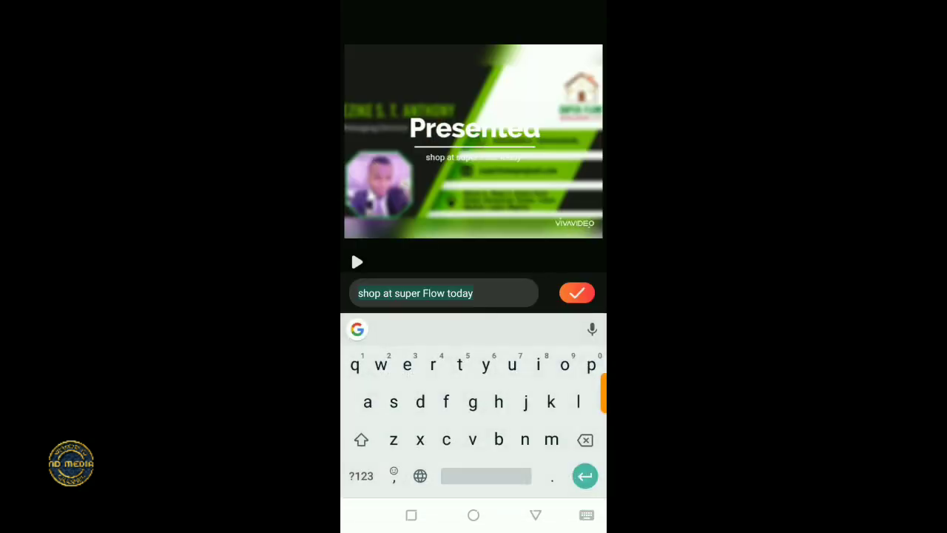
left_click(575, 293)
left_click(577, 481)
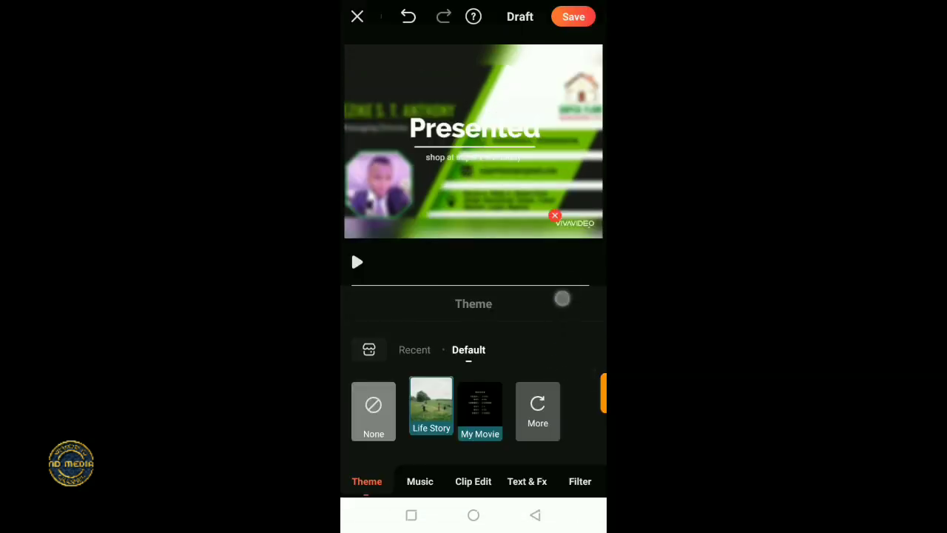
Rewind to the opening scene and open the music library on Your Music
left_click(419, 482)
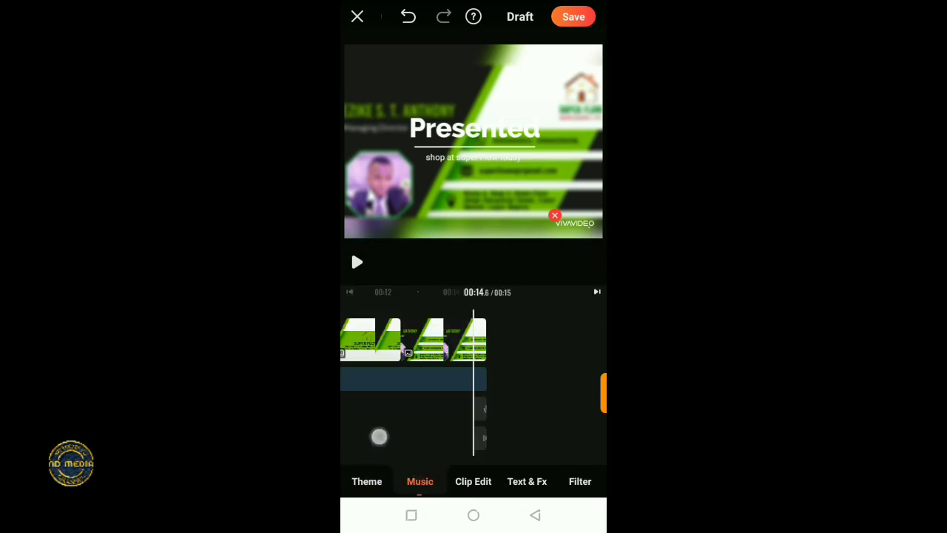
left_click_drag(379, 437, 459, 429)
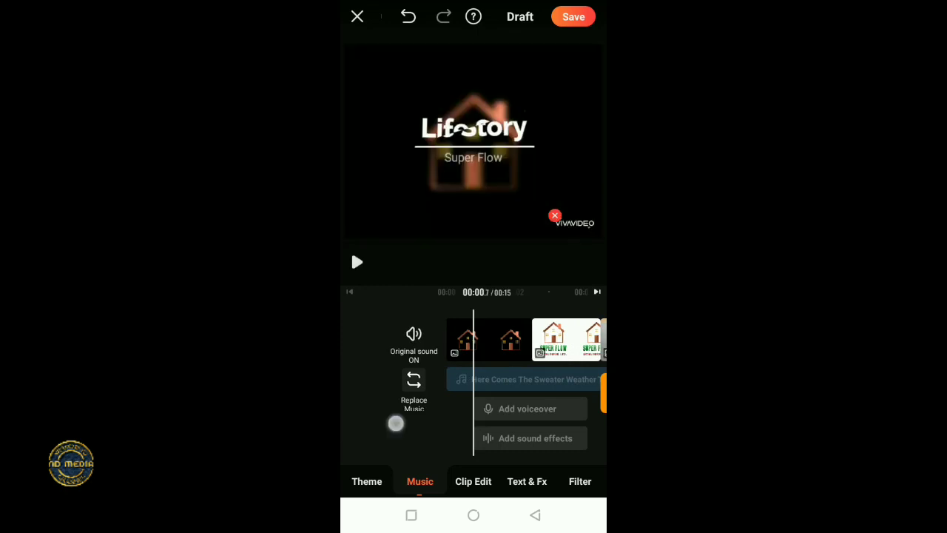
left_click(411, 379)
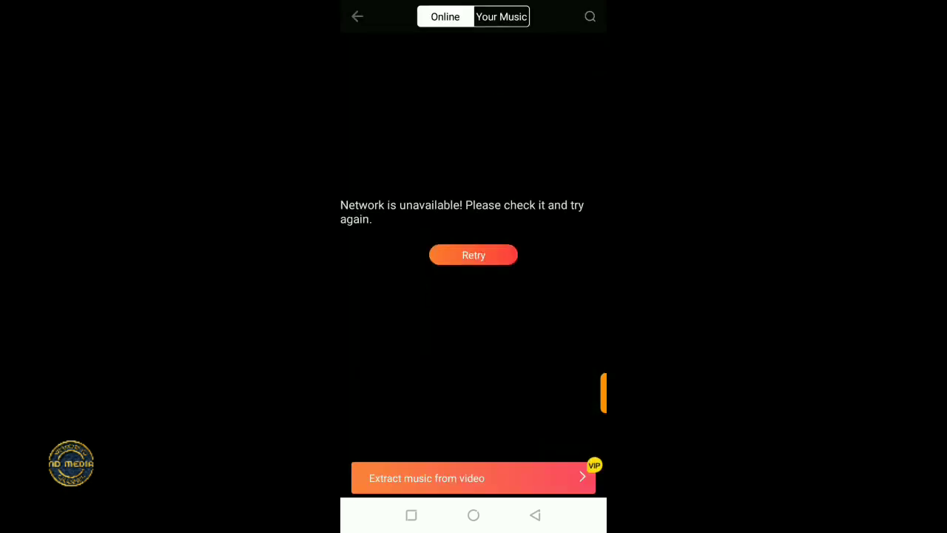
left_click(501, 16)
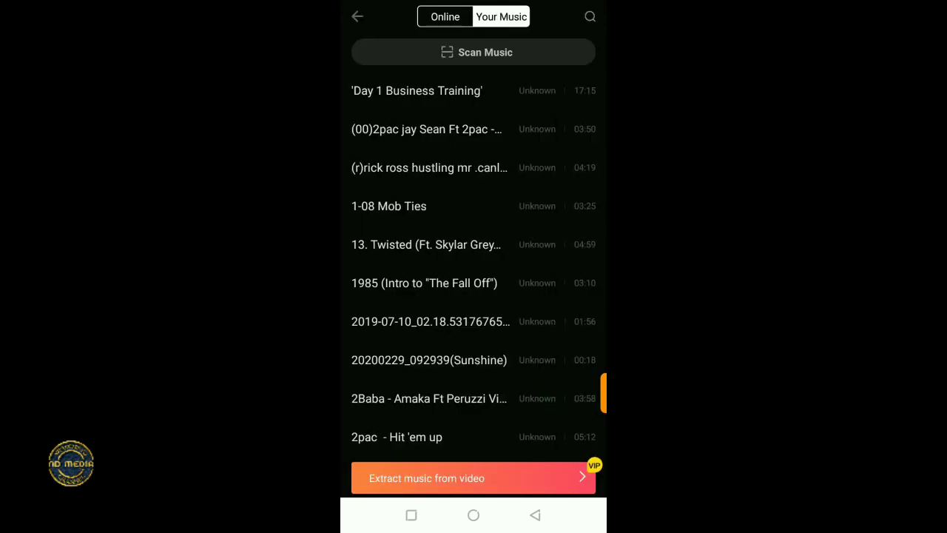
Preview Kozah 'Hyperdrive', Kozah 'Heavens', then Last Heroes 'Dimensions'
mouse_move(381, 390)
left_mouse_down()
mouse_move(548, 296)
mouse_move(590, 159)
left_mouse_up()
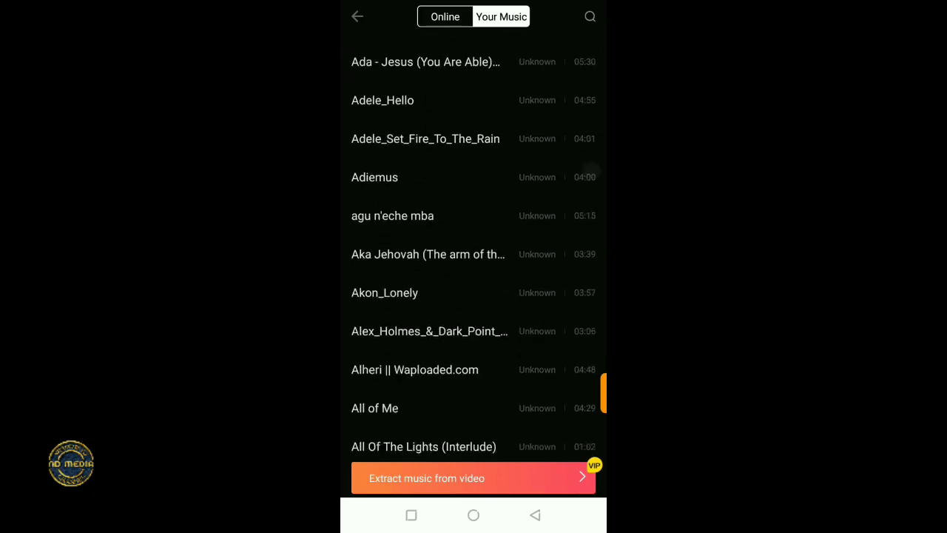
left_click_drag(543, 345, 585, 171)
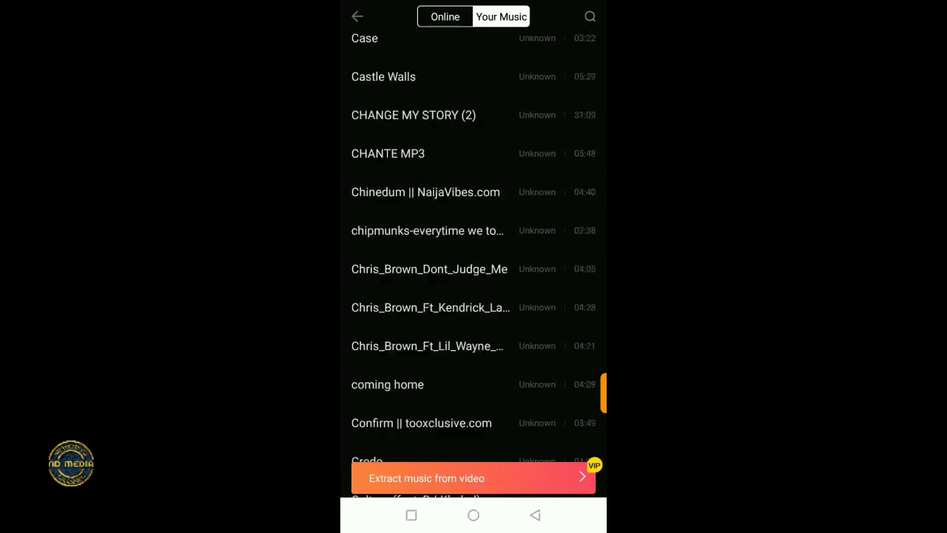
left_click_drag(554, 345, 587, 160)
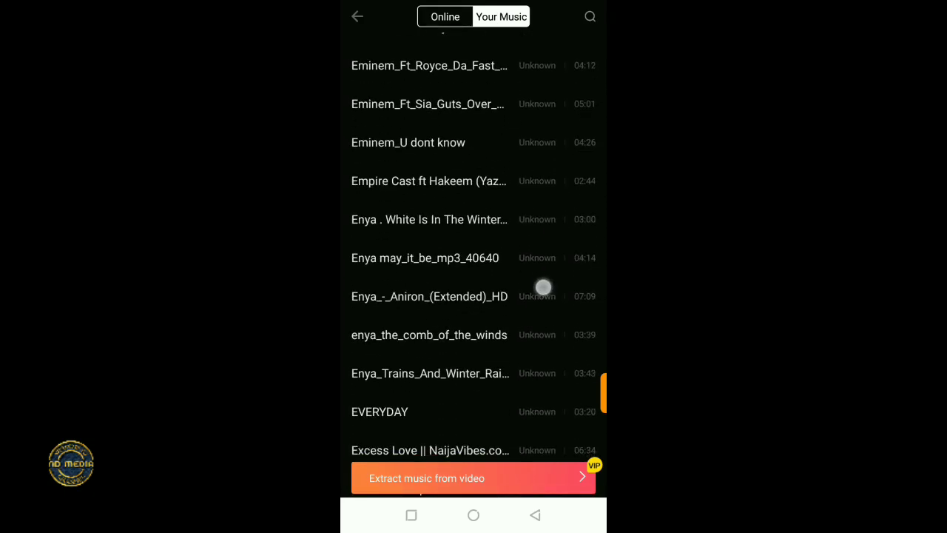
left_click_drag(543, 285, 593, 152)
left_click_drag(543, 294, 567, 188)
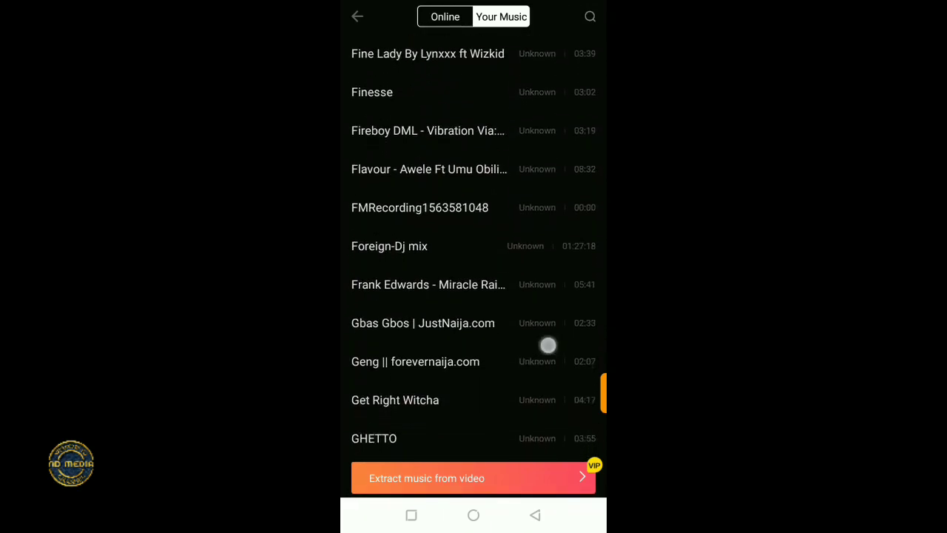
left_click_drag(548, 336, 545, 249)
left_click_drag(545, 338, 577, 185)
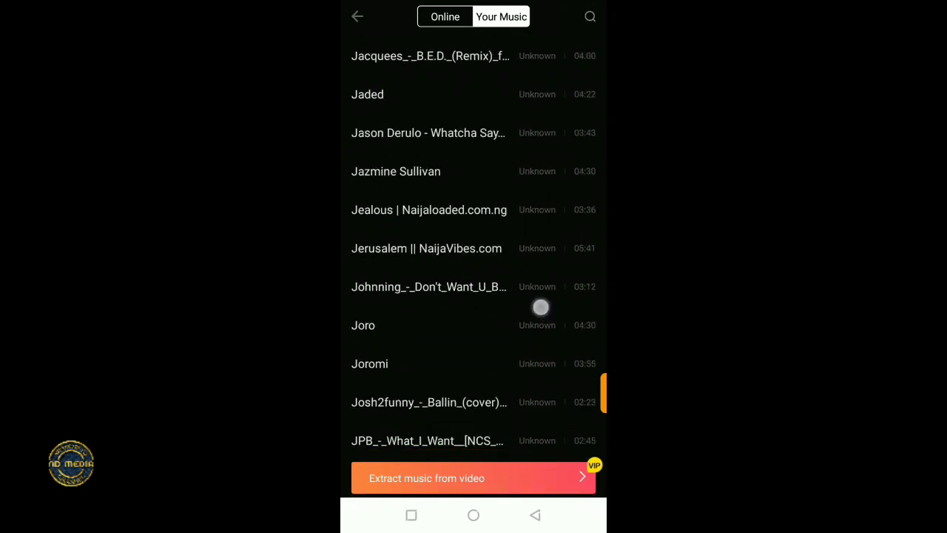
left_click_drag(541, 306, 572, 173)
left_click_drag(544, 385, 539, 242)
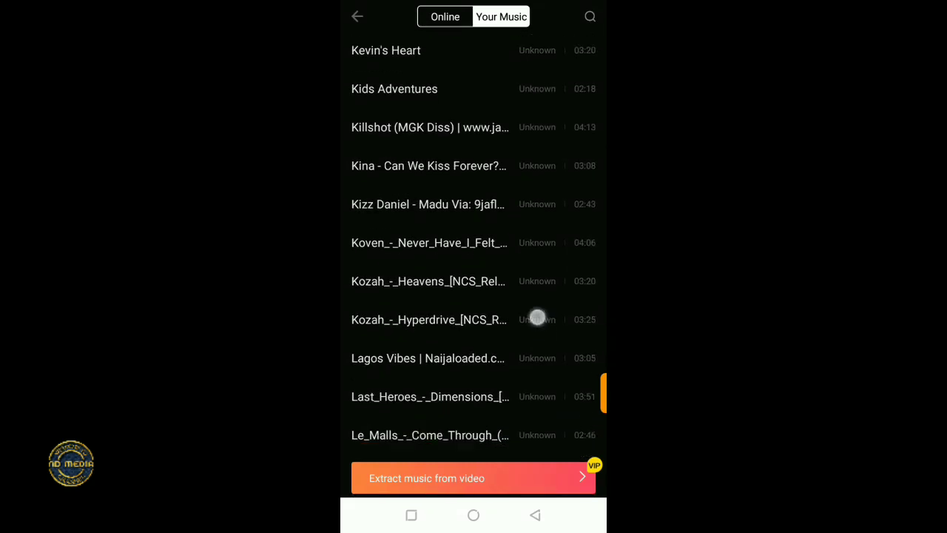
left_click_drag(538, 308, 540, 244)
left_click(378, 260)
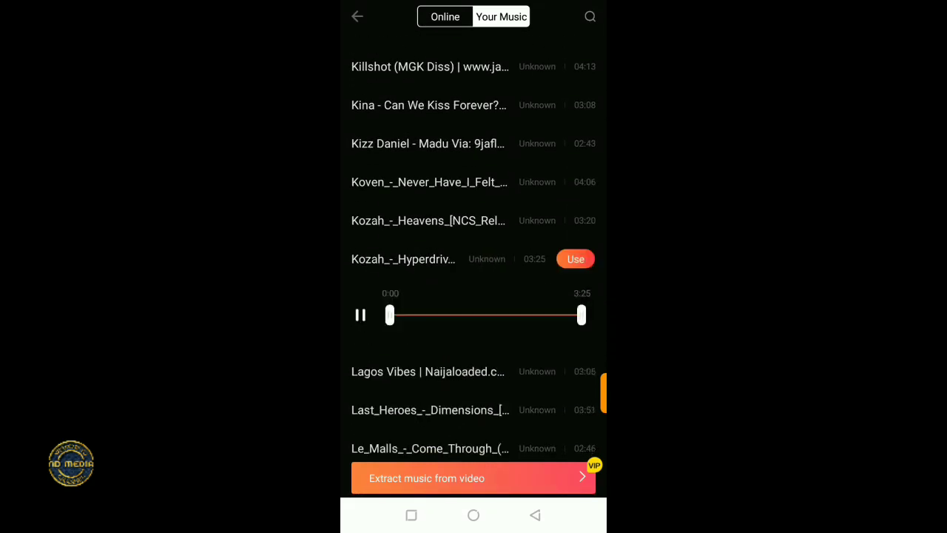
left_click(388, 222)
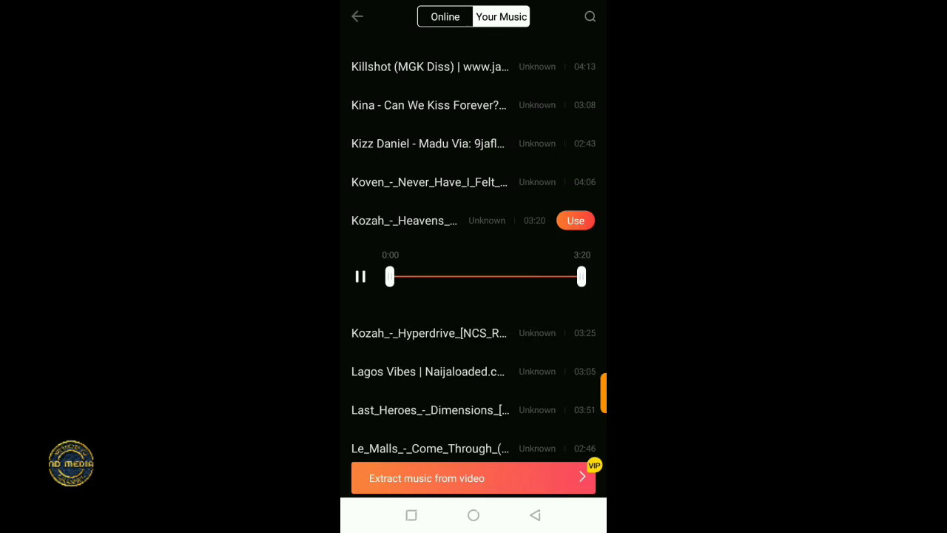
left_click_drag(558, 365, 566, 283)
left_click(552, 320)
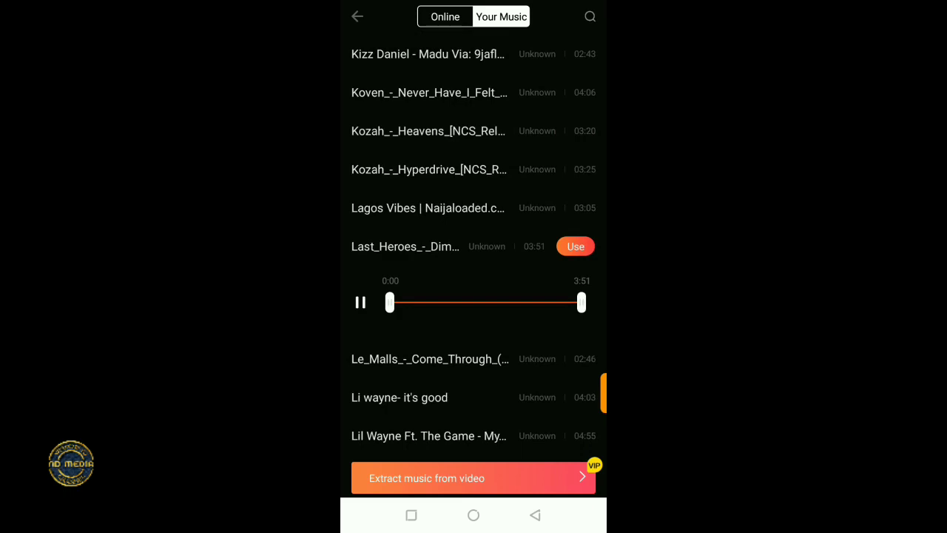
Set Last Heroes 'Dimensions' as background music and play the slideshow from the start
left_click(576, 247)
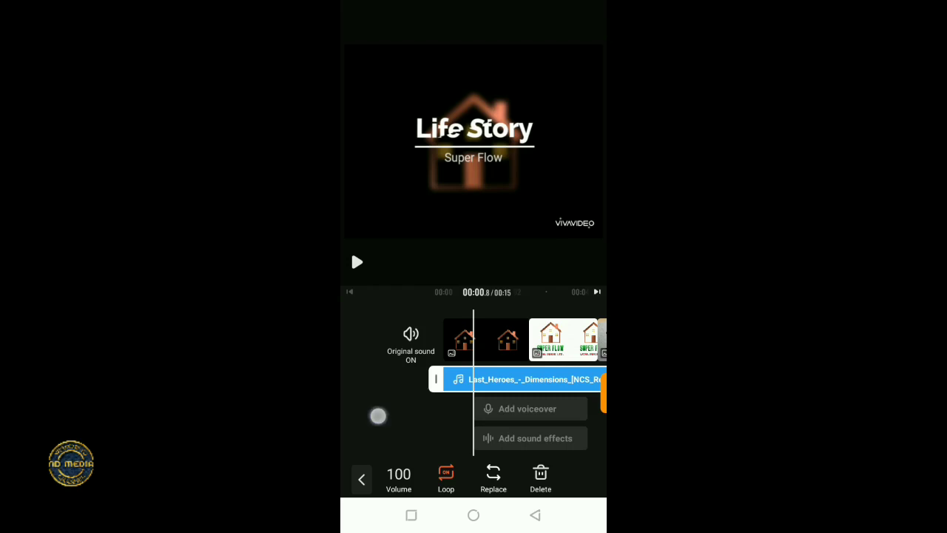
left_click_drag(381, 416, 486, 428)
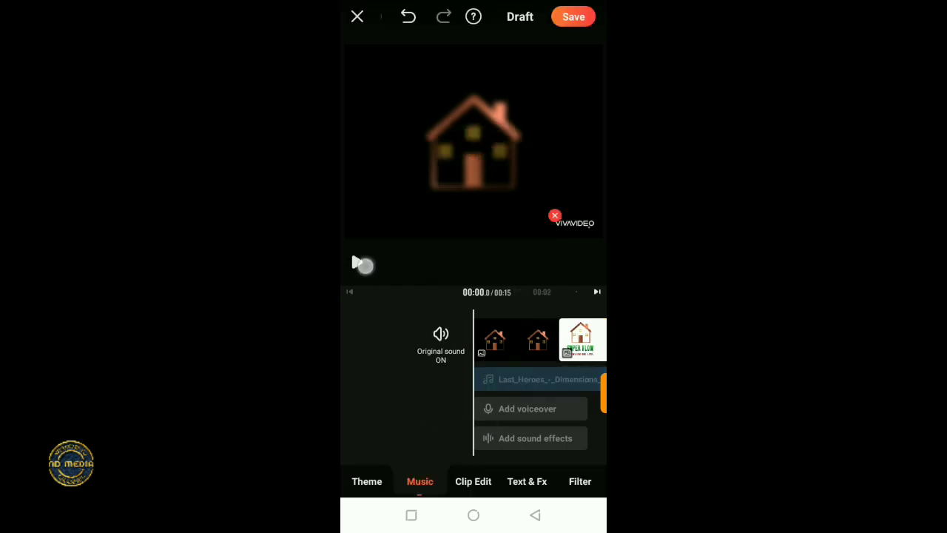
left_click(360, 263)
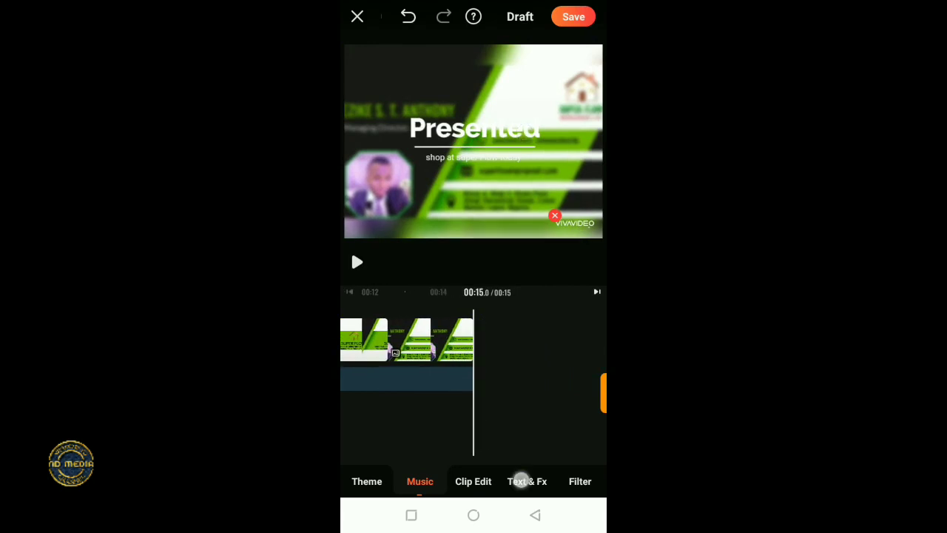
Try adding a Text & Fx caption at the end, which is refused as too short
left_click(520, 481)
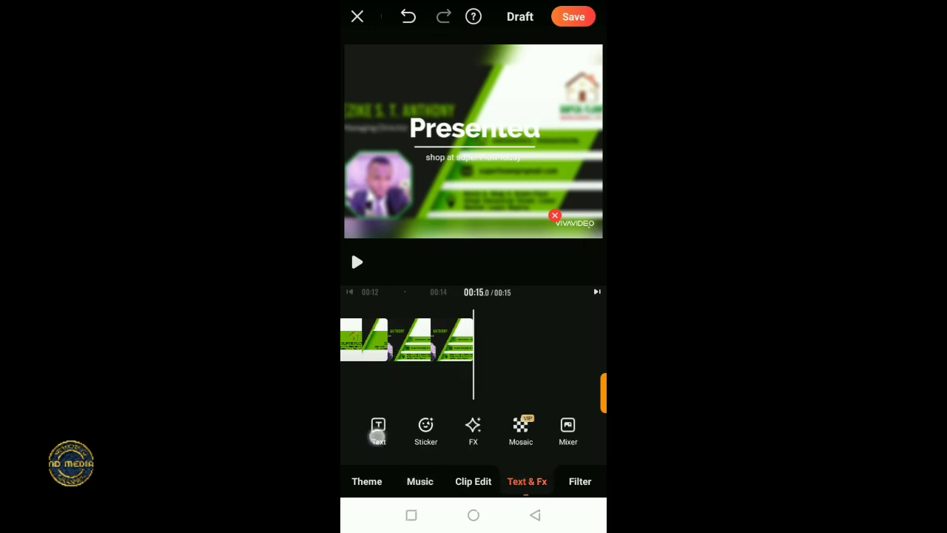
left_click(378, 437)
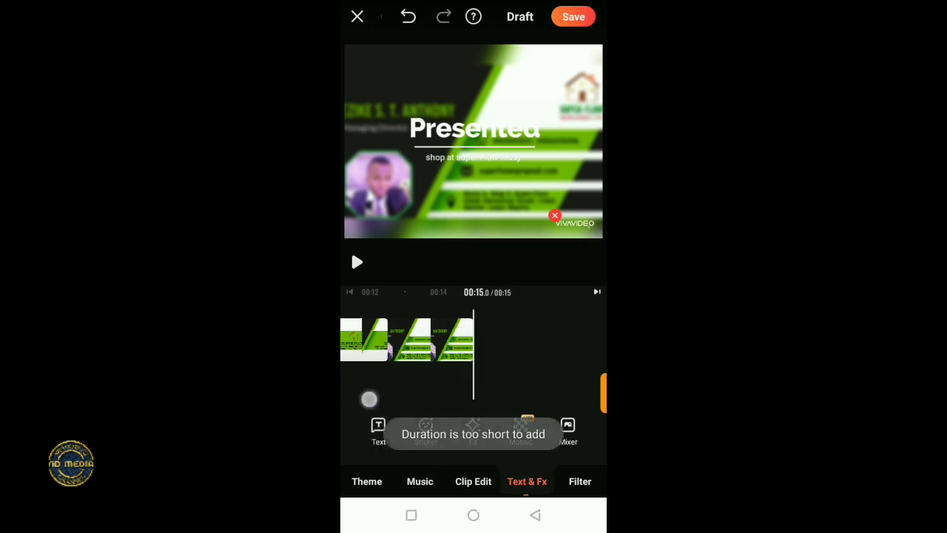
left_click_drag(369, 400, 459, 387)
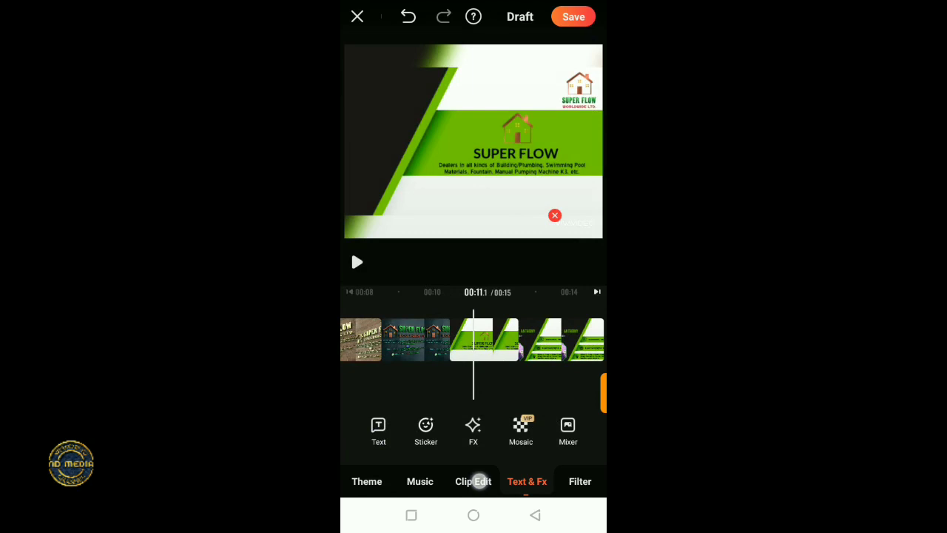
Switch to Clip Edit and rewind the timeline to the white SUPER FLOW logo clip
left_click(480, 481)
left_click_drag(503, 383, 537, 385)
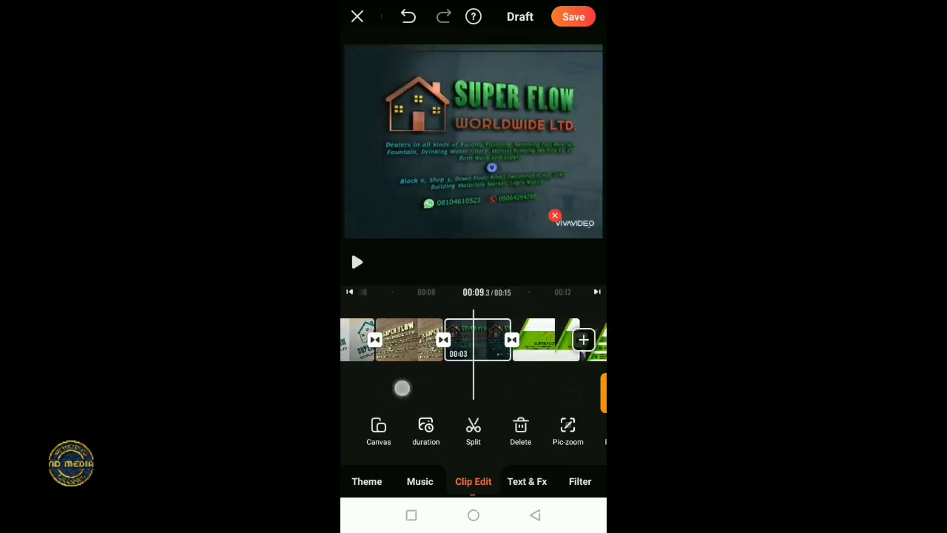
left_click_drag(410, 388, 450, 393)
left_click_drag(390, 401, 450, 396)
Preview Fade B, then apply the X fade transition to all clips and confirm
left_click(506, 340)
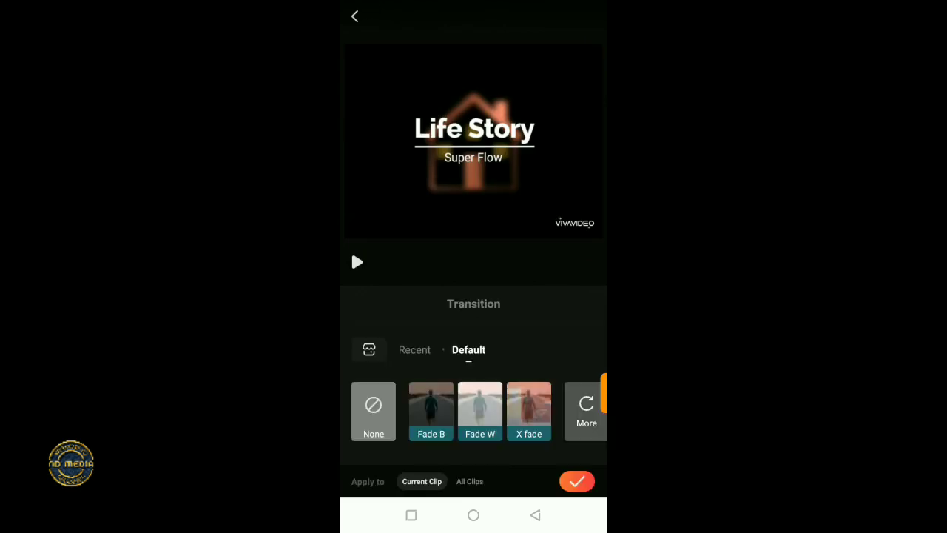
left_click(431, 409)
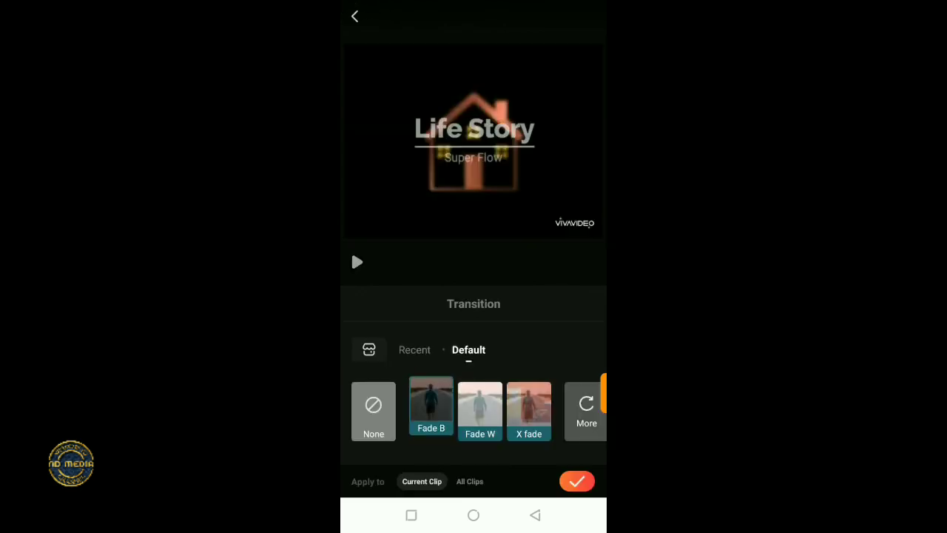
left_click_drag(438, 408, 396, 399)
left_click(523, 410)
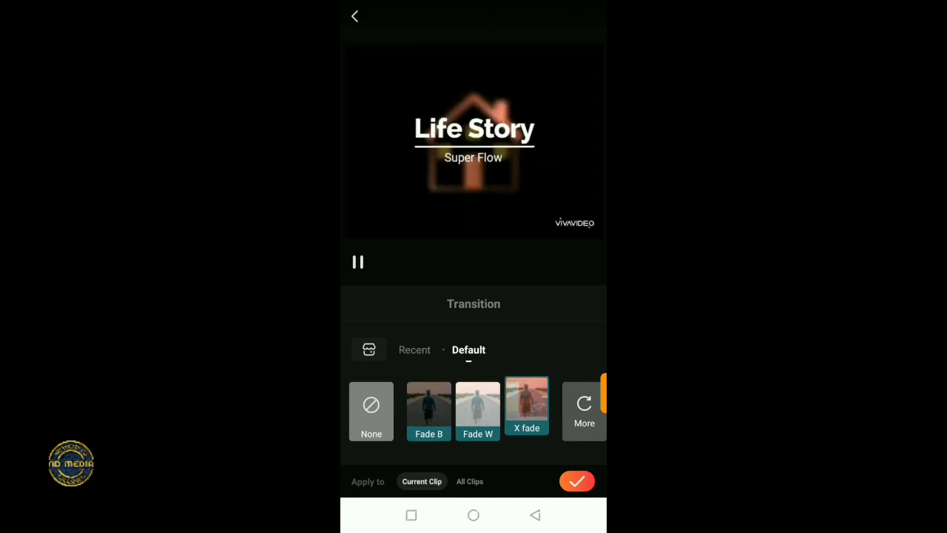
left_click(469, 481)
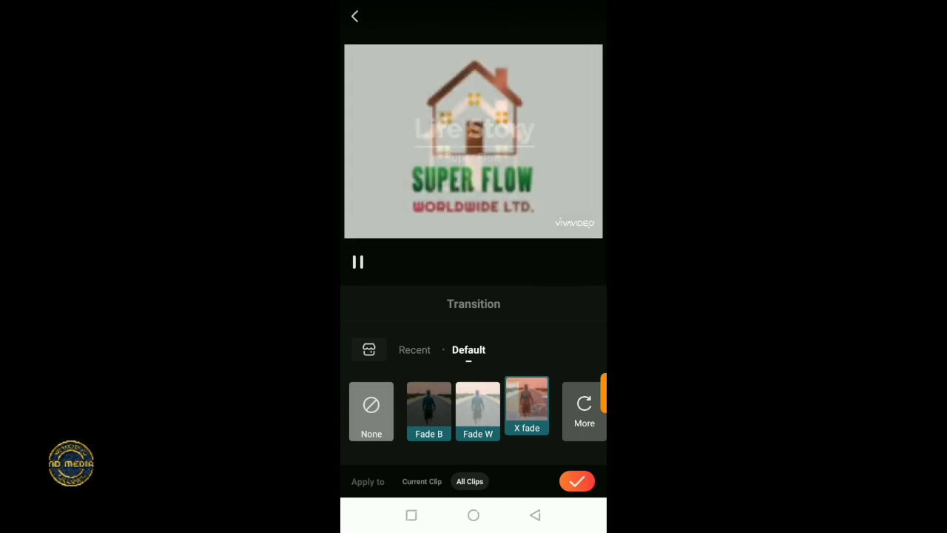
left_click(577, 481)
left_click_drag(440, 389, 408, 389)
left_click(496, 342)
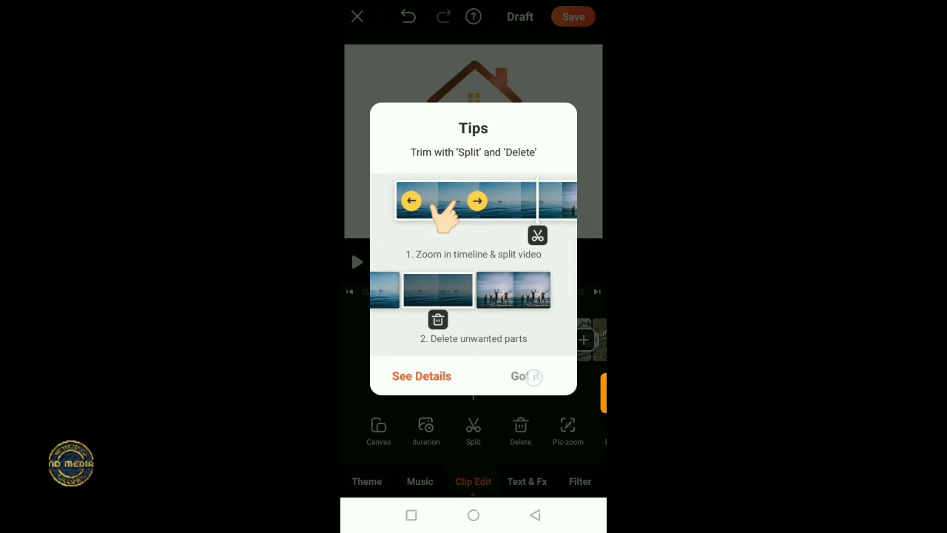
Set the clip duration to about 6.6 seconds and apply it to all clips
left_click(534, 377)
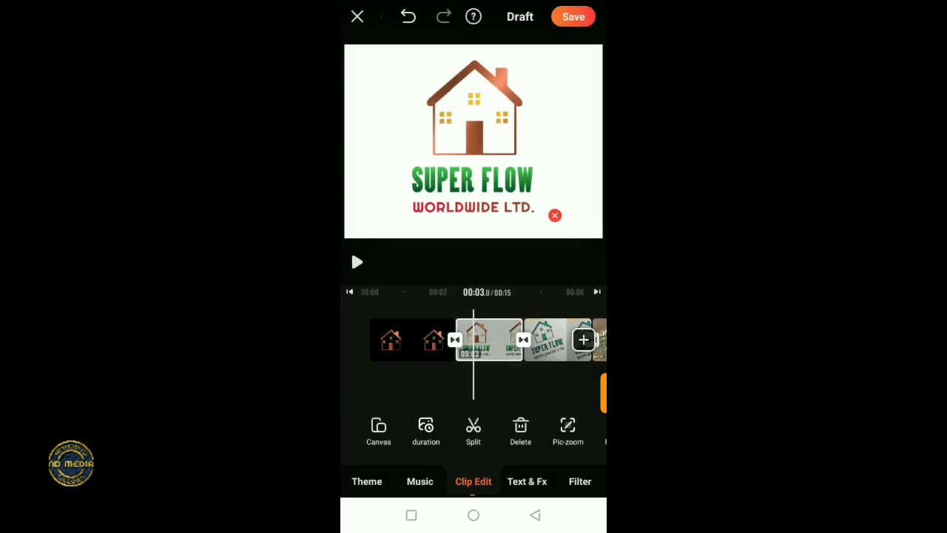
left_click_drag(516, 355, 522, 355)
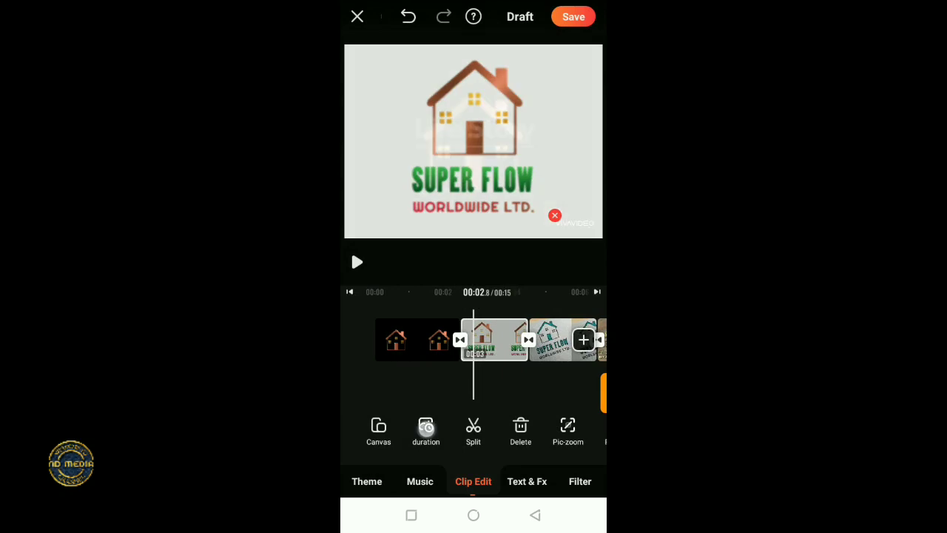
left_click(426, 427)
left_click_drag(431, 407, 471, 475)
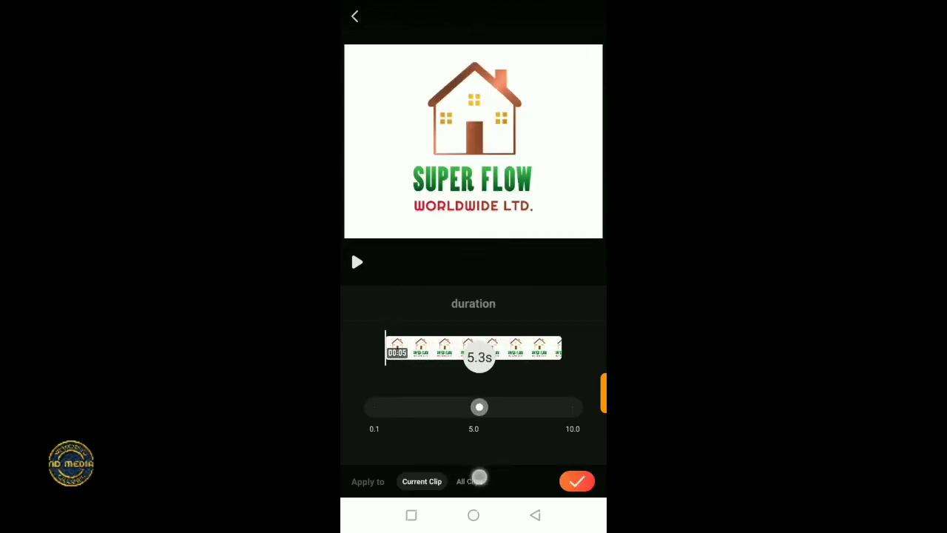
left_click_drag(472, 475, 475, 476)
left_click_drag(477, 428, 508, 439)
left_click(469, 481)
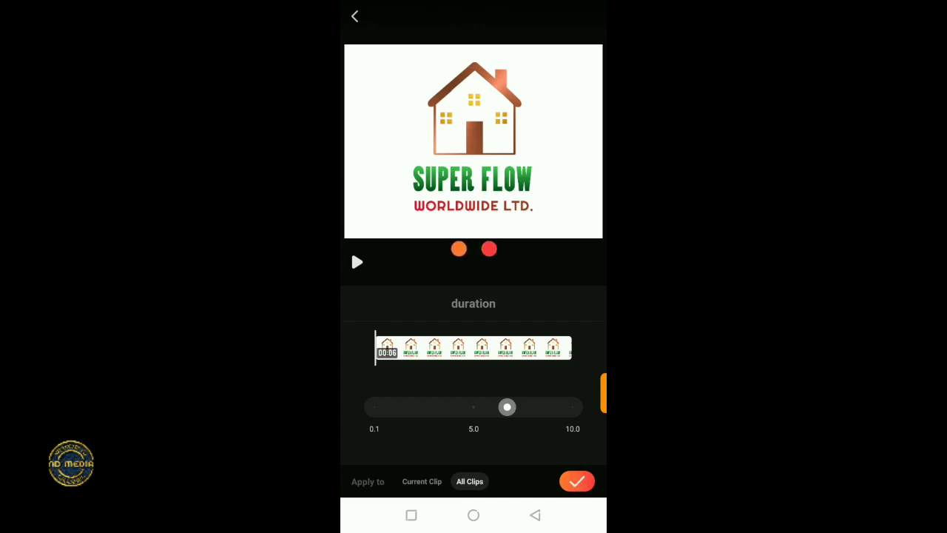
left_click(577, 481)
left_click_drag(410, 393, 489, 399)
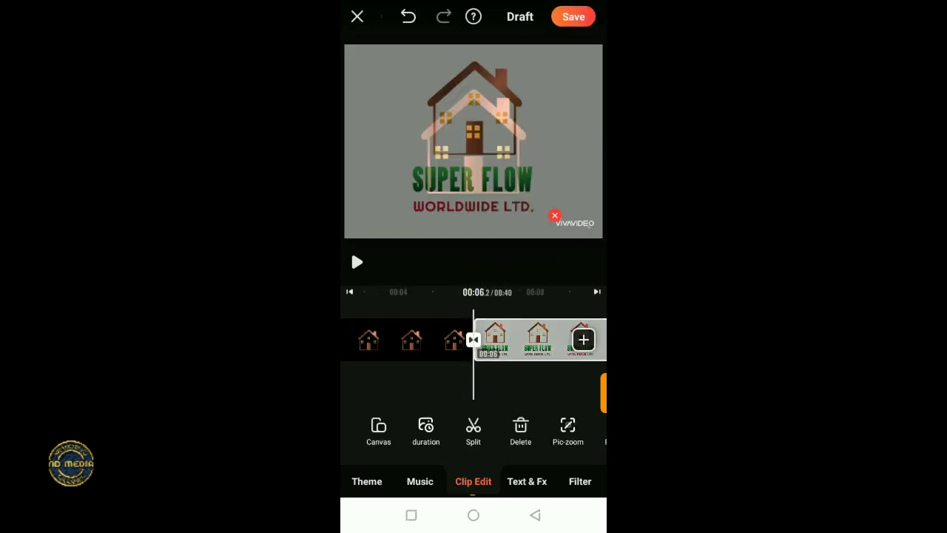
left_click_drag(425, 383, 498, 391)
left_click(525, 380)
scroll(459, 377, "up", 3)
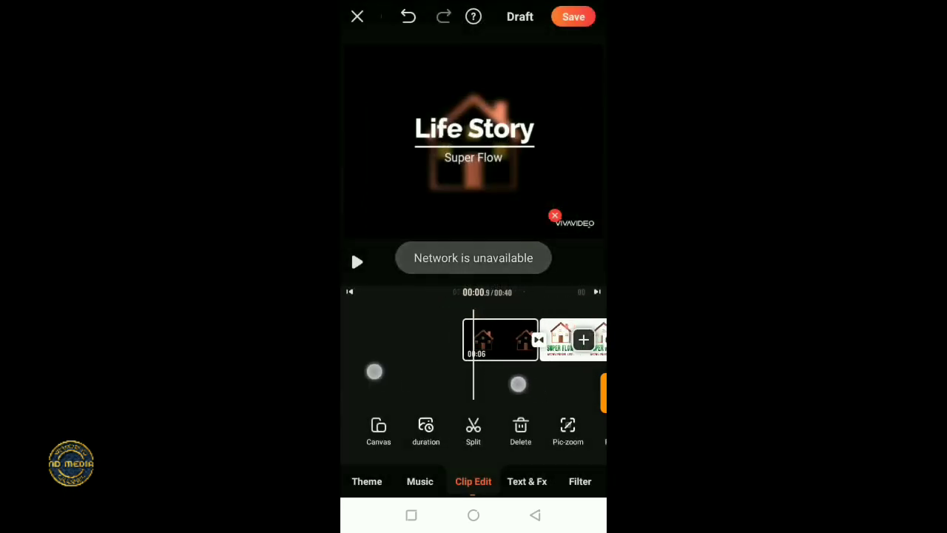
mouse_move(421, 368)
left_mouse_down()
mouse_move(380, 372)
mouse_move(464, 382)
left_mouse_up()
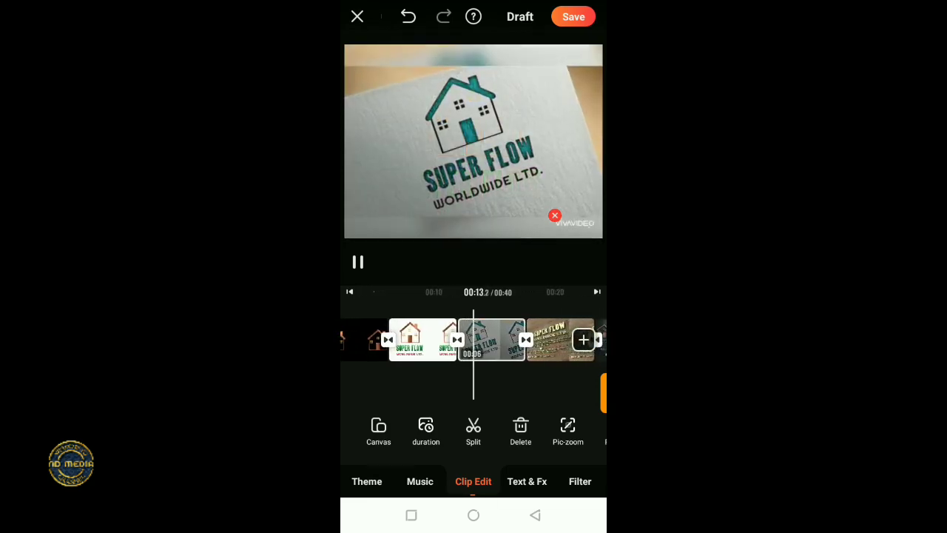
left_click(362, 263)
mouse_move(436, 397)
left_mouse_down()
mouse_move(385, 386)
mouse_move(387, 402)
mouse_move(448, 385)
mouse_move(545, 393)
mouse_move(565, 387)
mouse_move(558, 381)
left_mouse_up()
left_click_drag(388, 389, 465, 387)
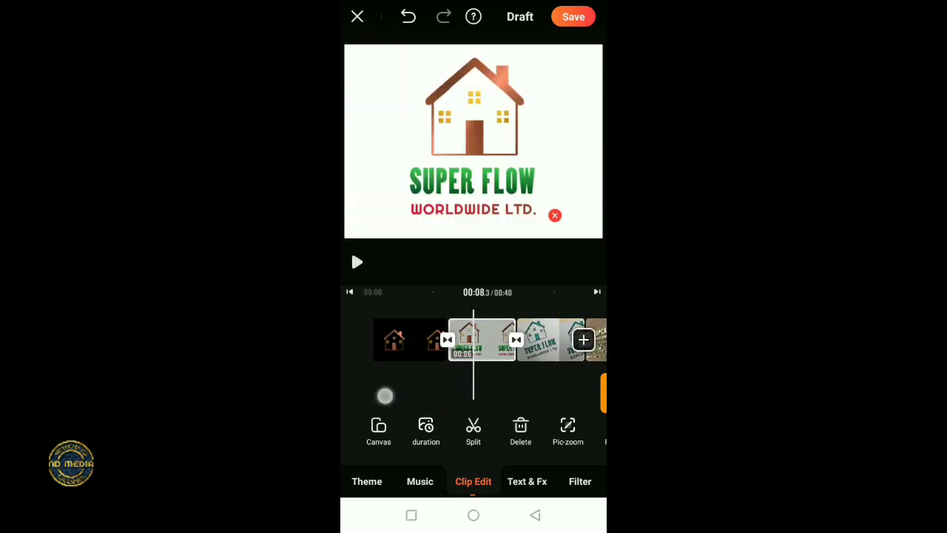
mouse_move(385, 395)
left_mouse_down()
mouse_move(476, 393)
mouse_move(397, 375)
left_mouse_up()
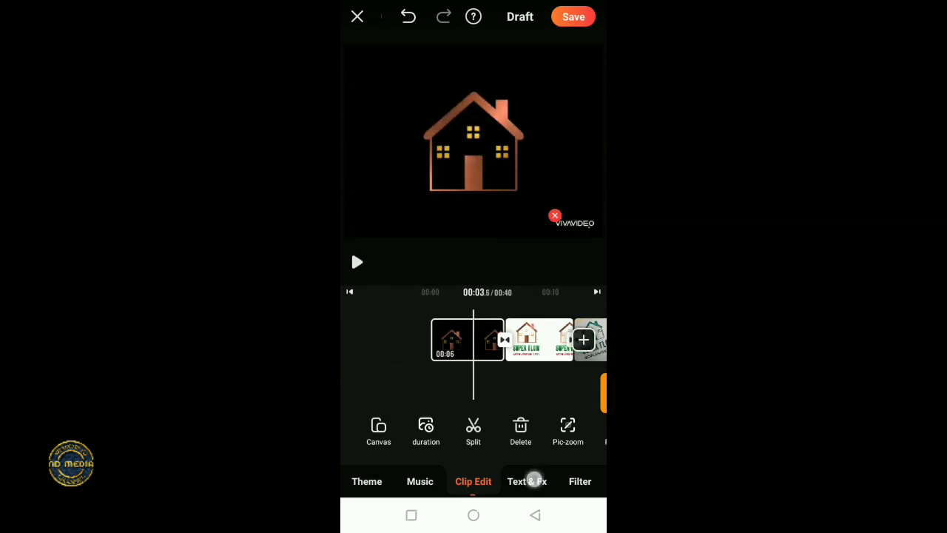
Add a text caption reading 'Welcome to Super Flow'
left_click(534, 479)
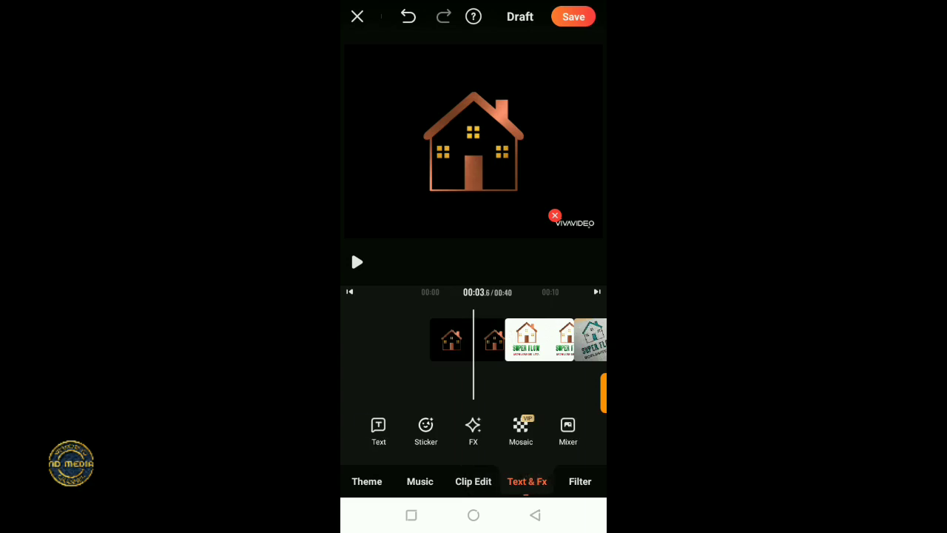
left_click(370, 425)
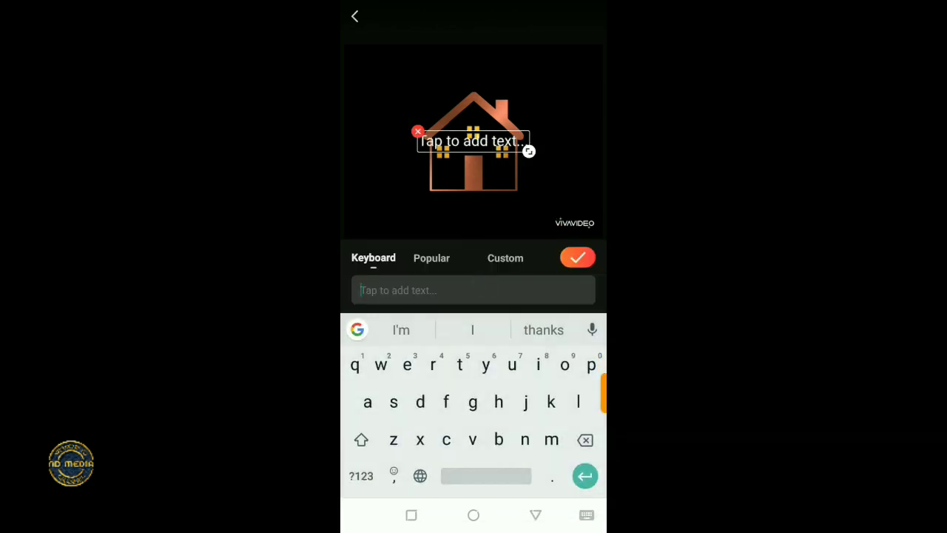
type("Welxom")
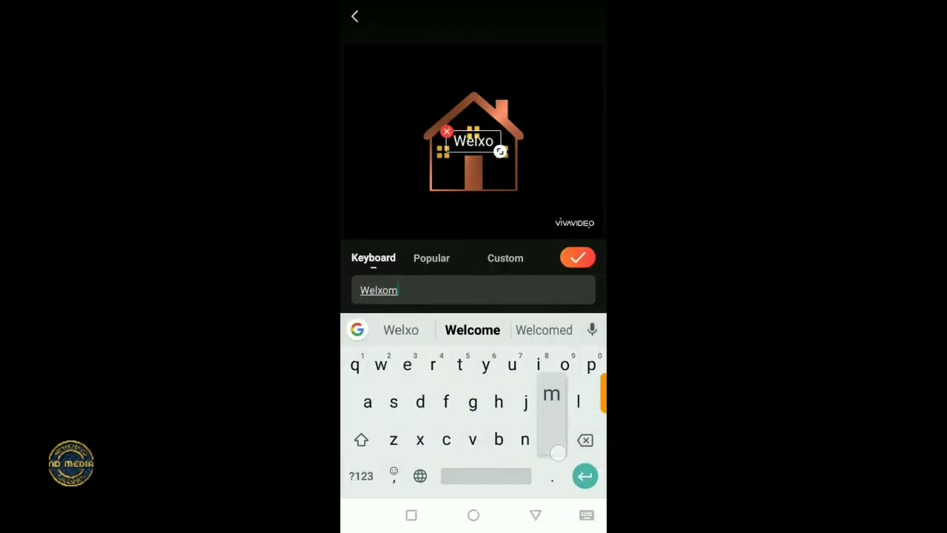
left_click(472, 330)
type("to")
left_click(362, 439)
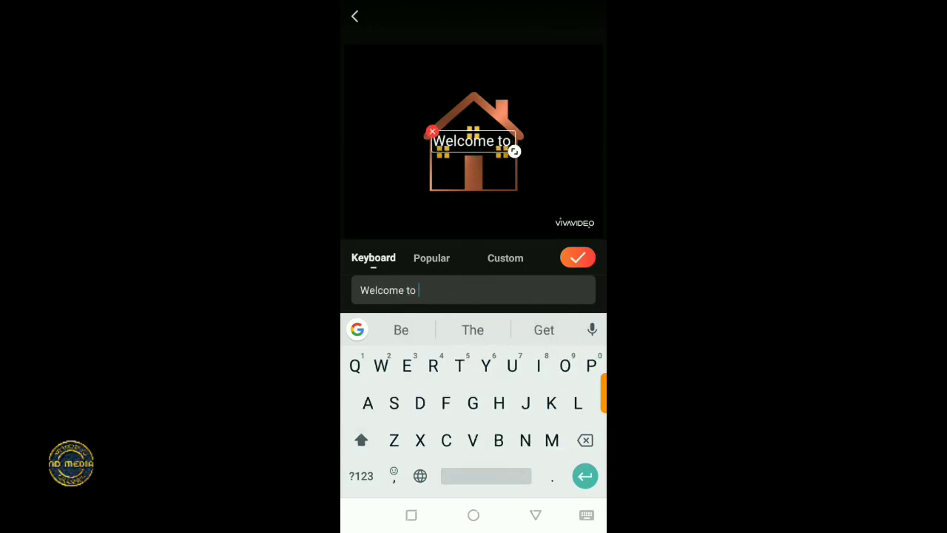
type("Super")
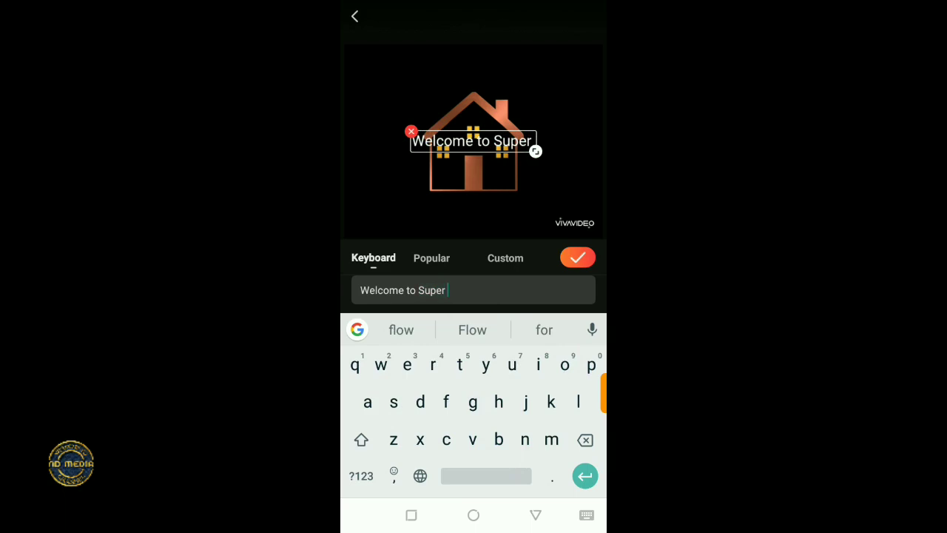
left_click(472, 330)
Enlarge the caption, place it below the house, adjust its duration, and confirm
mouse_move(550, 152)
left_mouse_down()
mouse_move(599, 147)
mouse_move(598, 156)
left_mouse_up()
left_click_drag(524, 156, 521, 237)
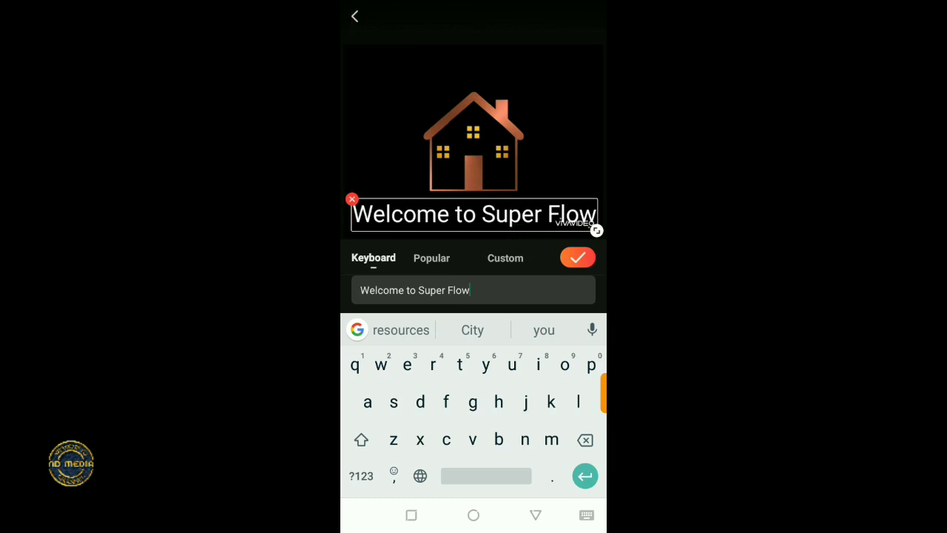
left_click(578, 256)
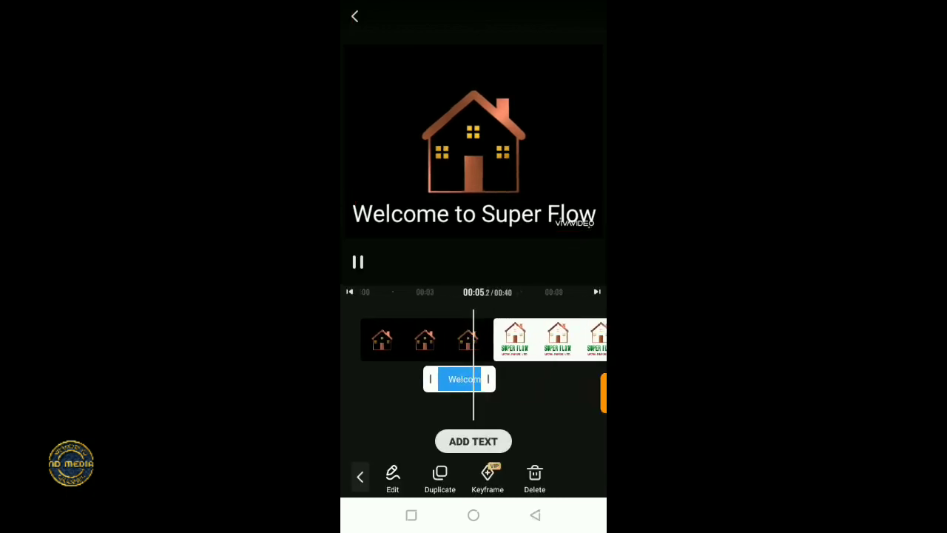
left_click(514, 400)
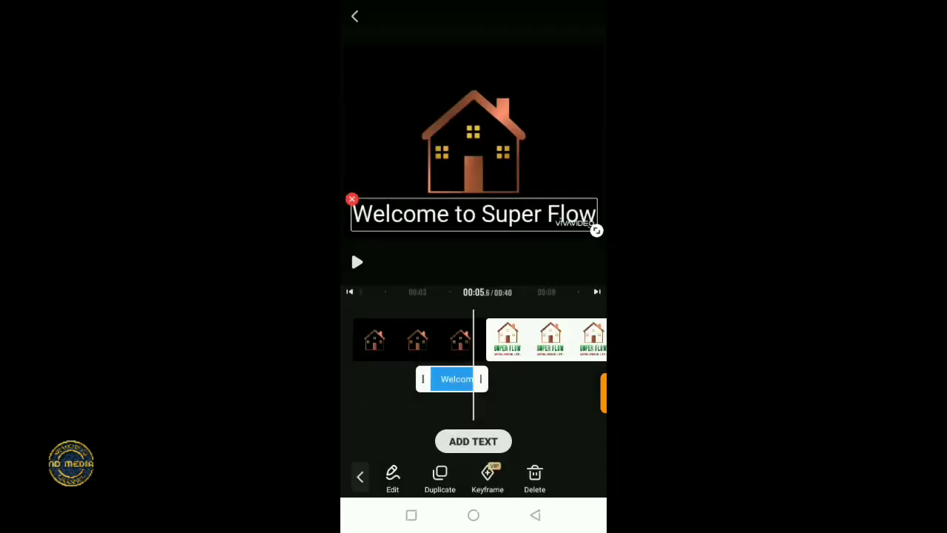
mouse_move(483, 380)
left_mouse_down()
mouse_move(475, 401)
mouse_move(488, 401)
left_mouse_up()
left_click(393, 472)
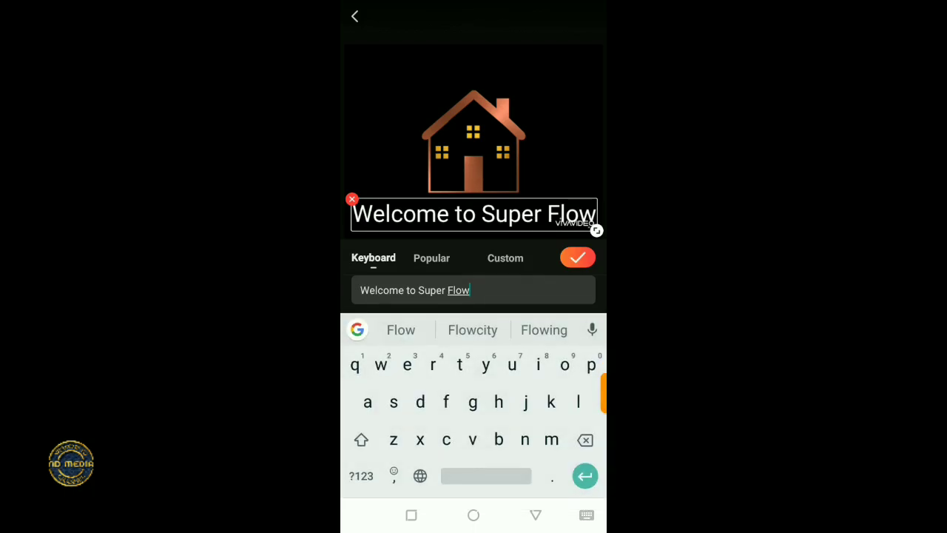
left_click(578, 257)
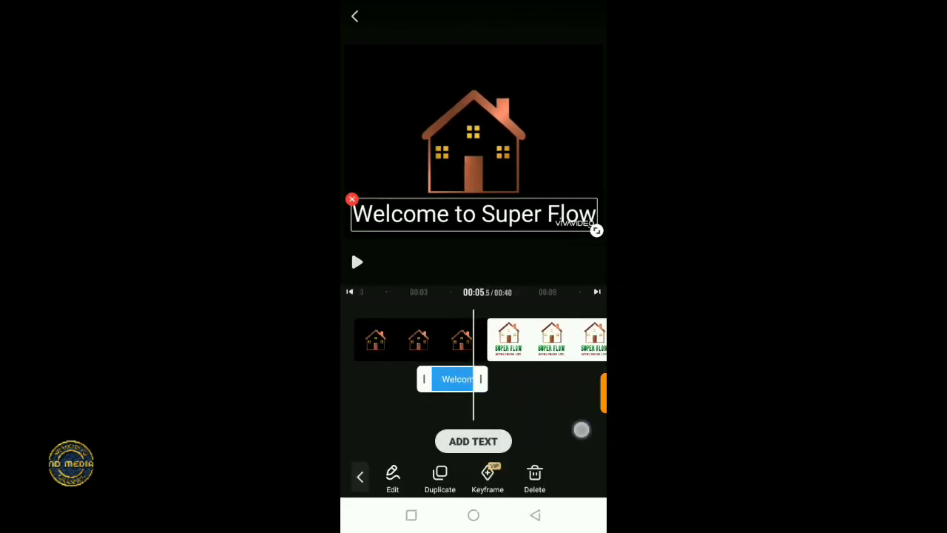
Reselect the welcome caption clip on the timeline and reopen it for editing
left_click(581, 429)
left_click(450, 380)
mouse_move(562, 403)
left_mouse_down()
mouse_move(584, 403)
mouse_move(576, 407)
left_mouse_up()
left_click(392, 473)
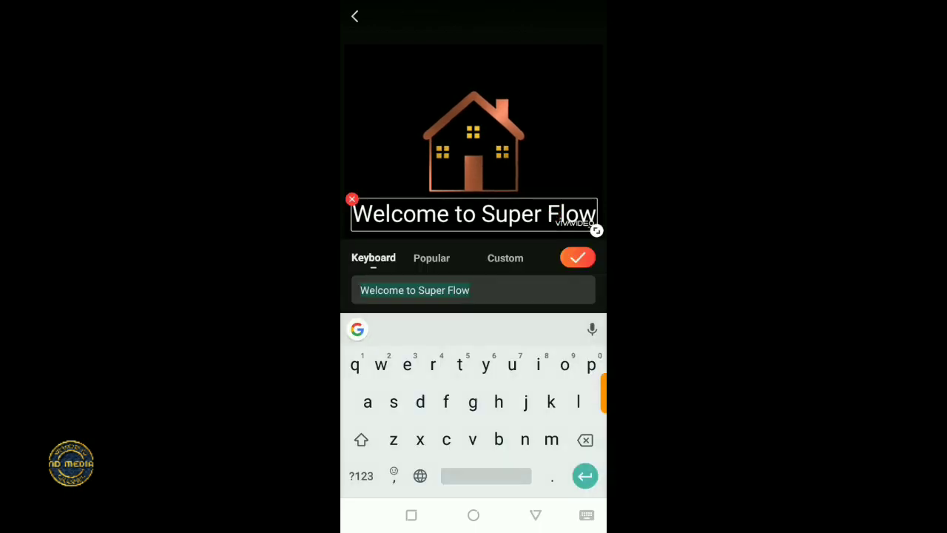
Turn on shadow and animation for the caption in Custom styling and confirm
left_click(495, 258)
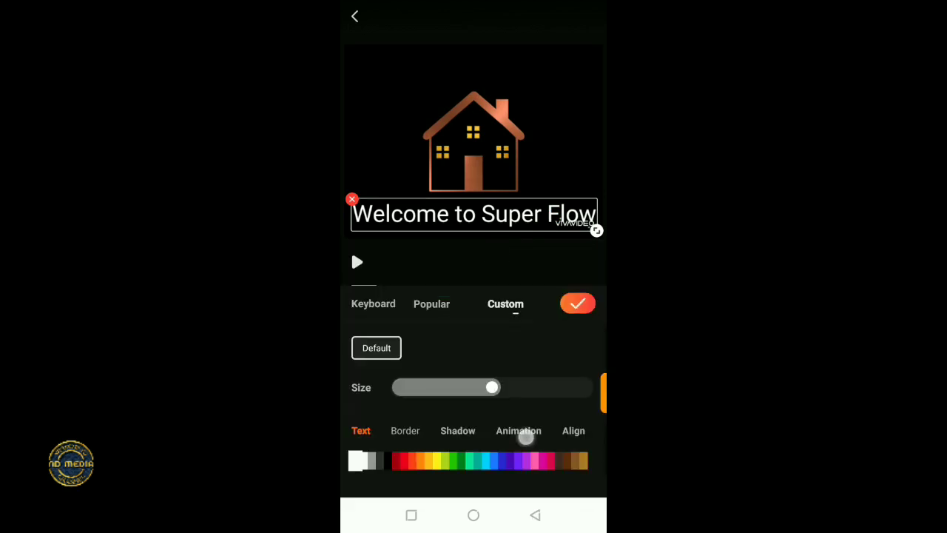
left_click(525, 435)
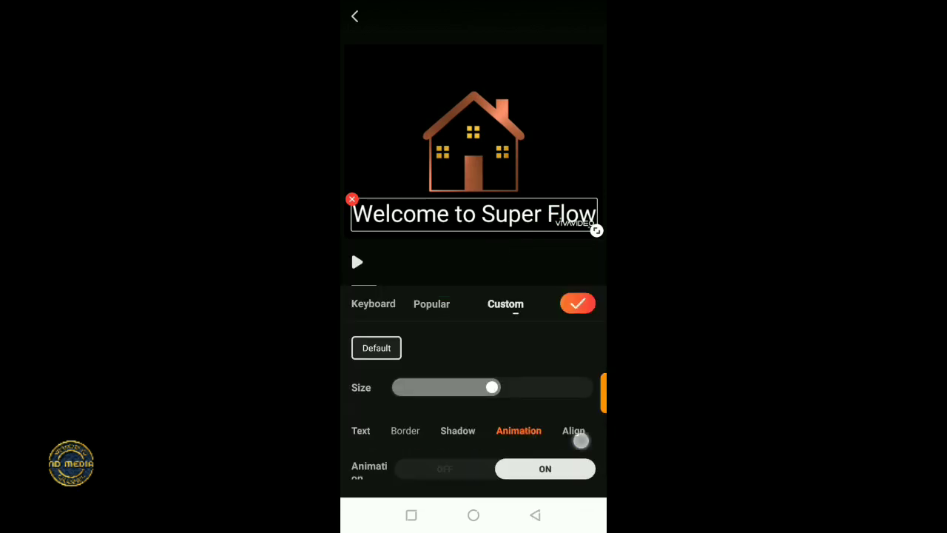
left_click_drag(581, 441, 575, 393)
left_click(458, 406)
left_click(553, 450)
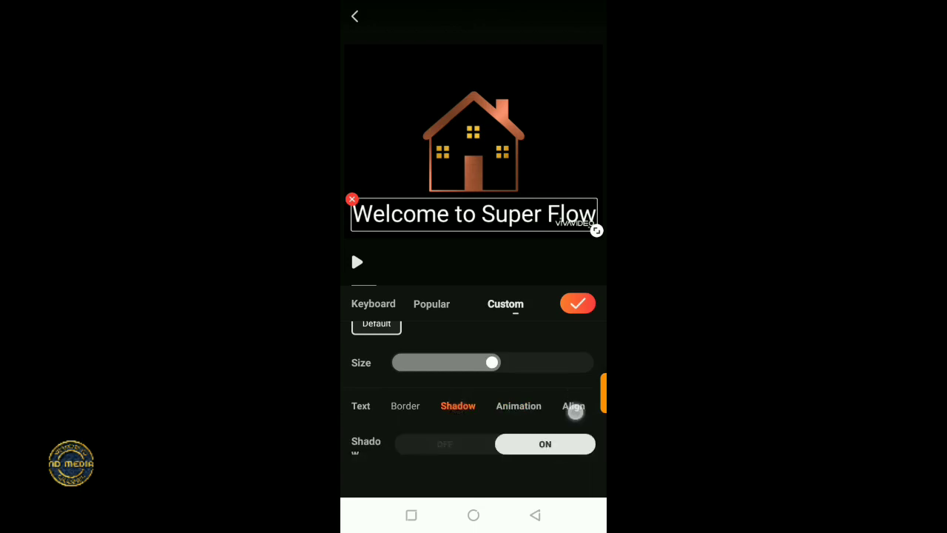
left_click(575, 408)
left_click(467, 438)
left_click(520, 406)
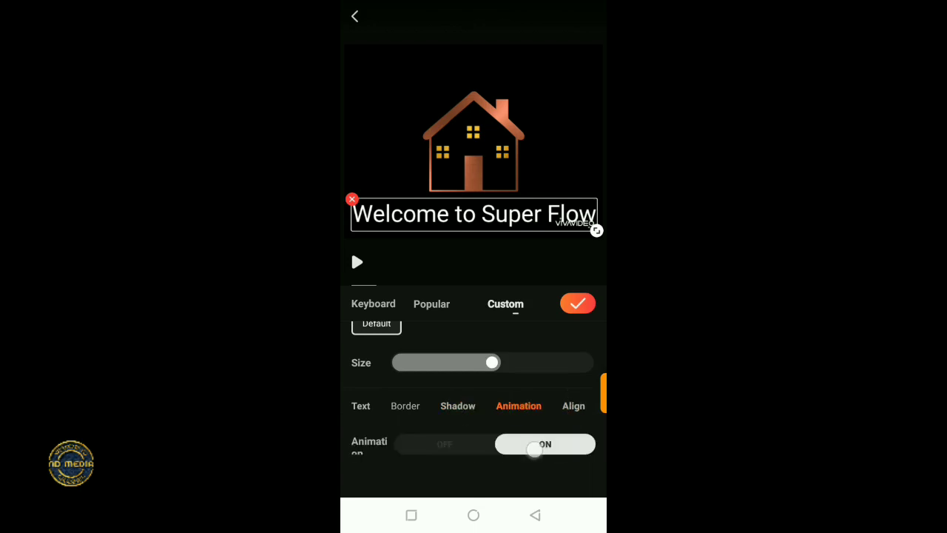
left_click(581, 304)
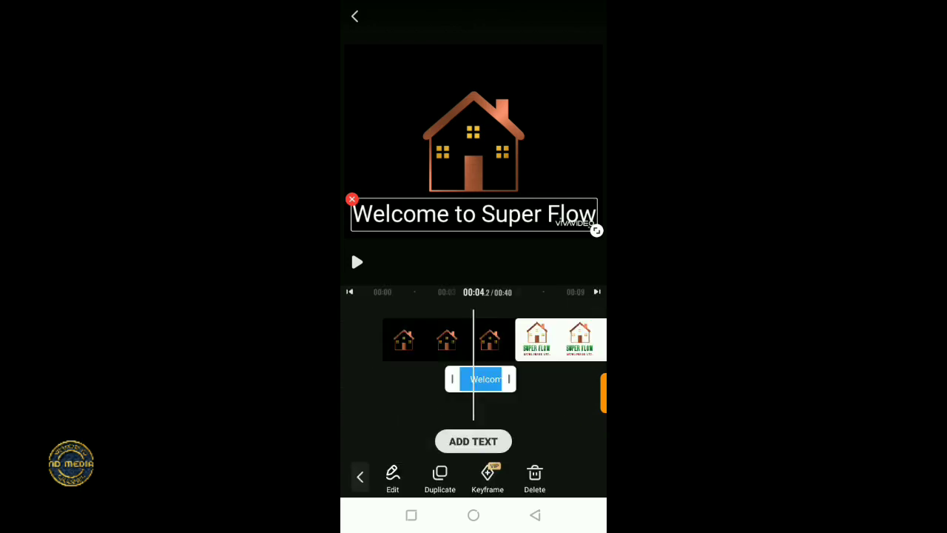
Play back the preview and leave the text editor without adding another caption
left_click(363, 256)
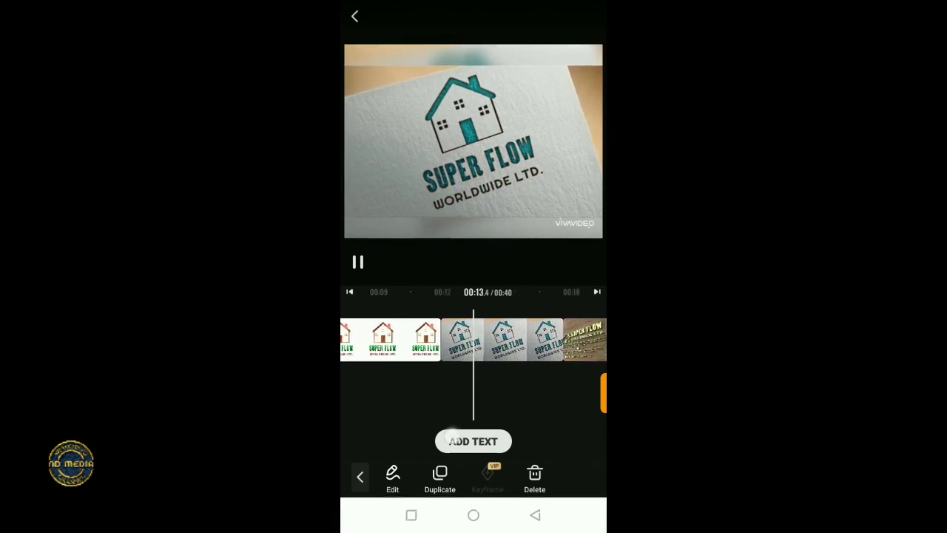
left_click(473, 441)
left_click(417, 201)
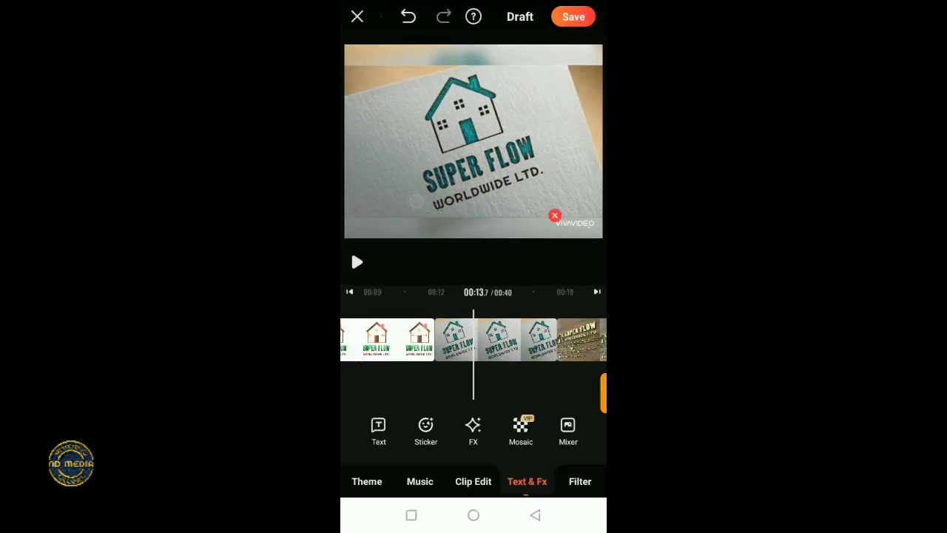
left_click(532, 477)
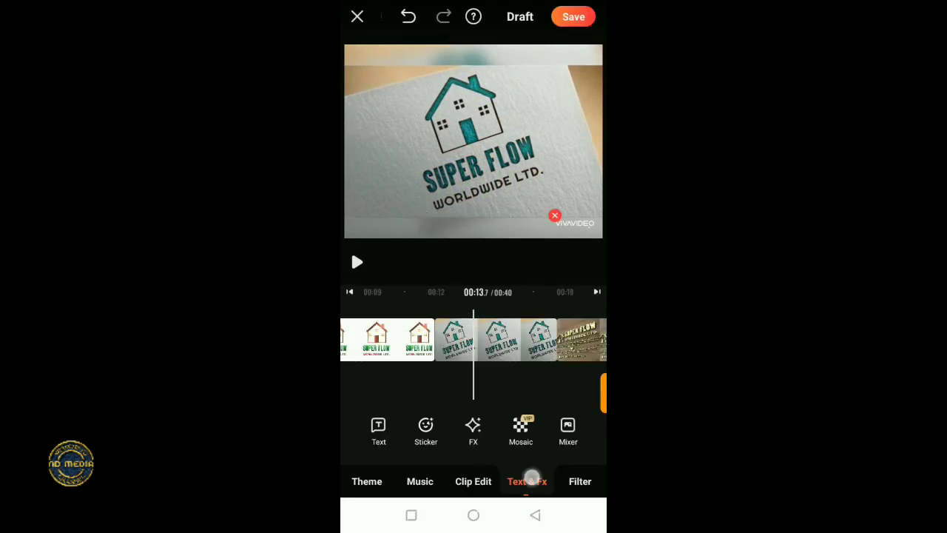
Choose the Lavender filter over Hyacinth and apply it to all clips
left_click(588, 485)
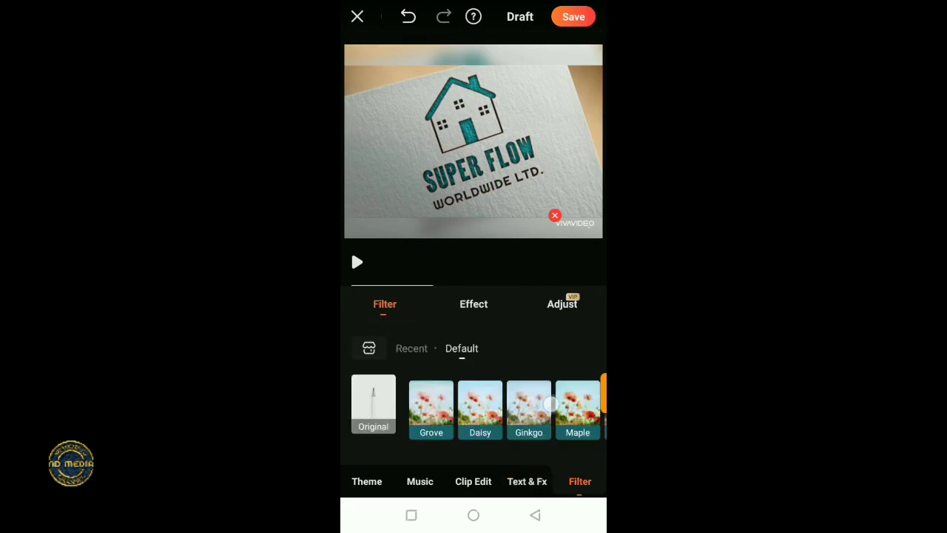
left_click_drag(552, 404, 415, 405)
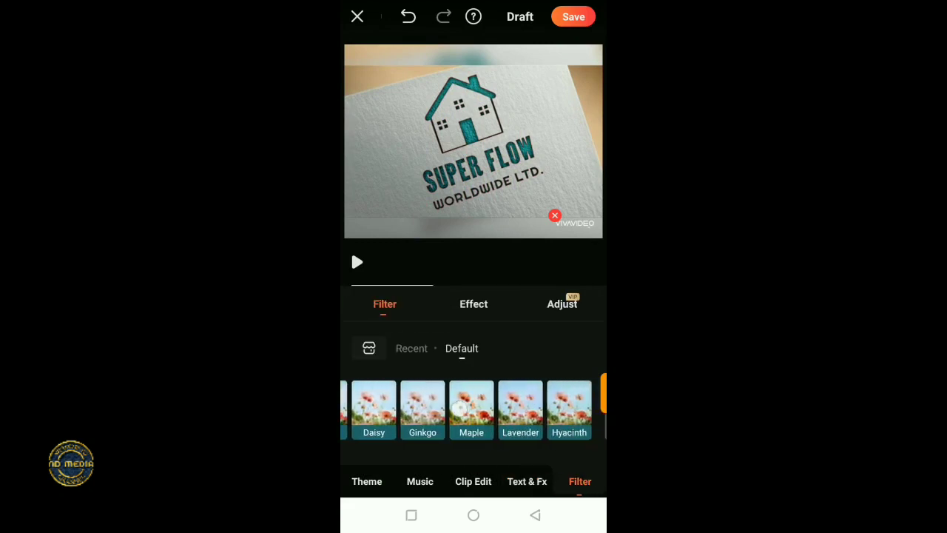
left_click(520, 407)
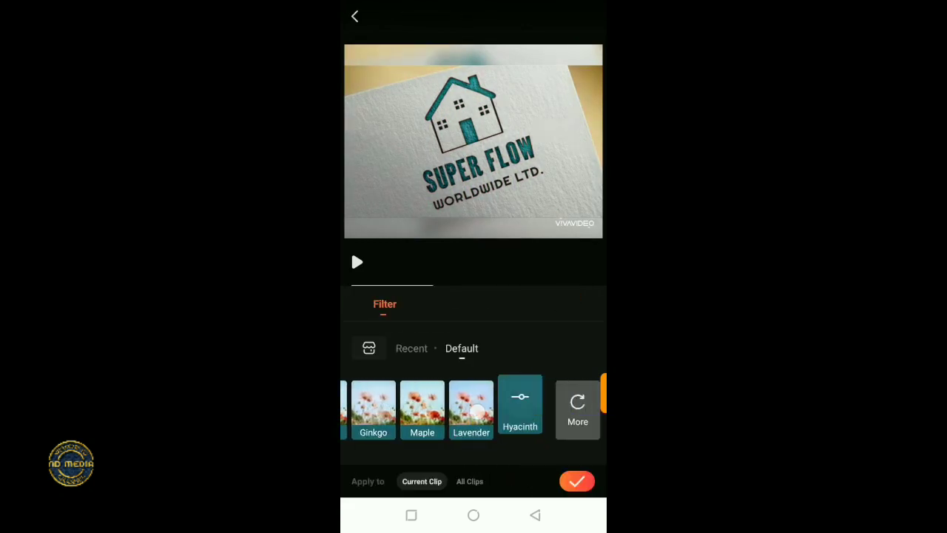
left_click(471, 406)
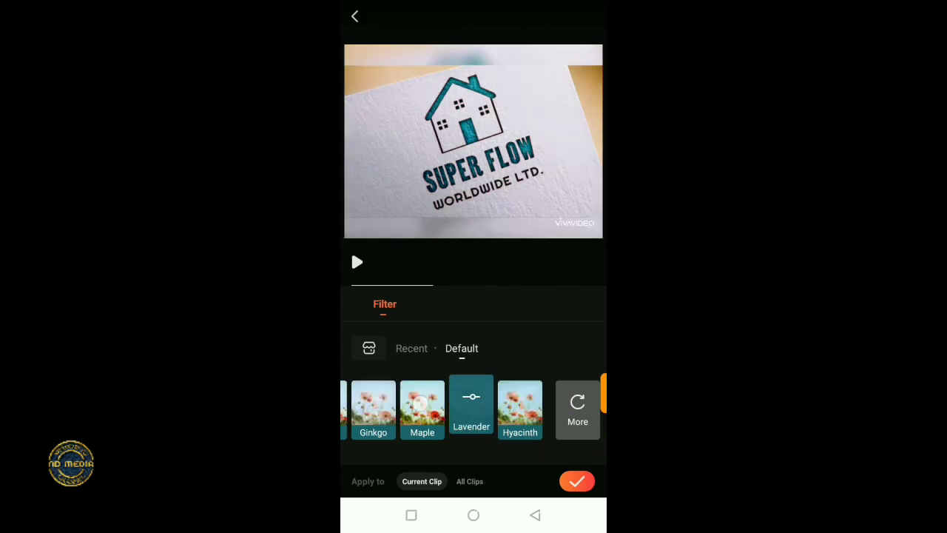
left_click_drag(399, 407, 584, 407)
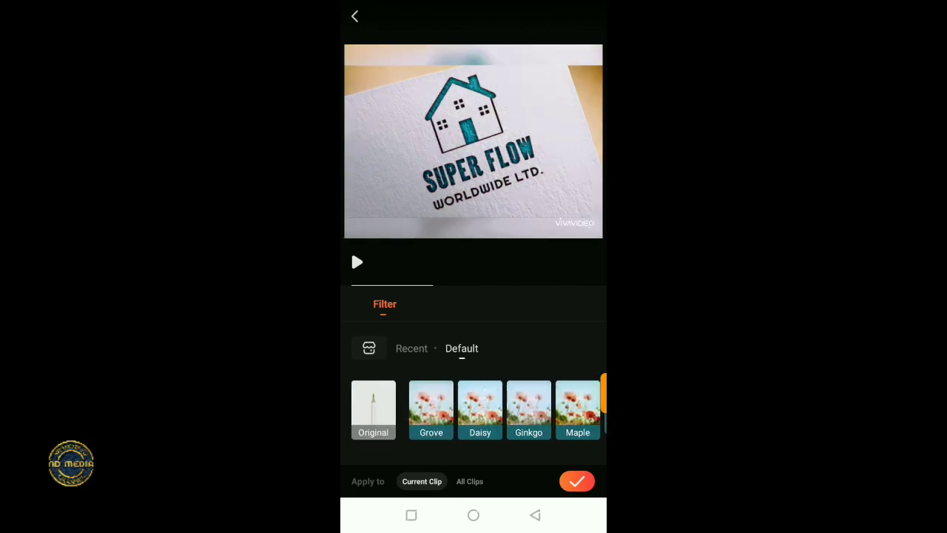
left_click(470, 482)
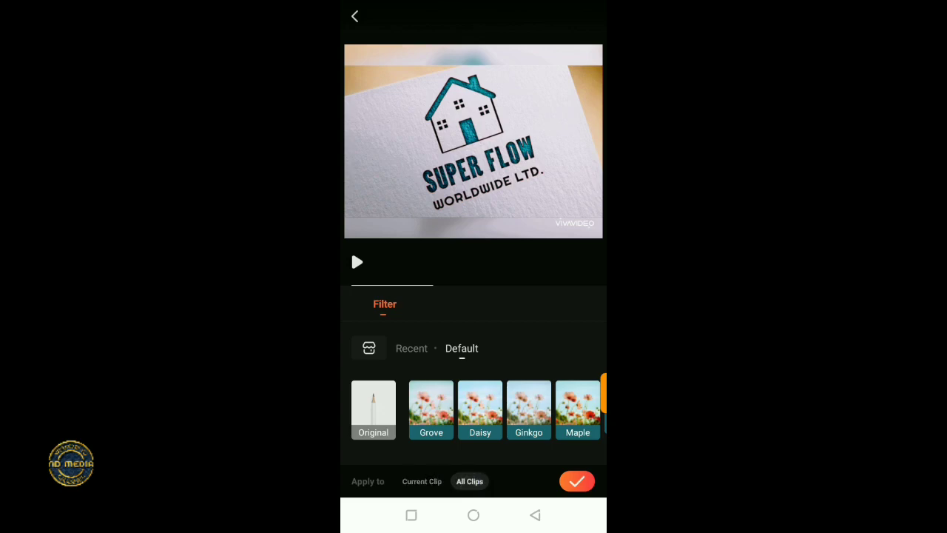
left_click(579, 483)
Finish the Lavender filter and pick the Enhance preset in colour adjustments
left_click(580, 483)
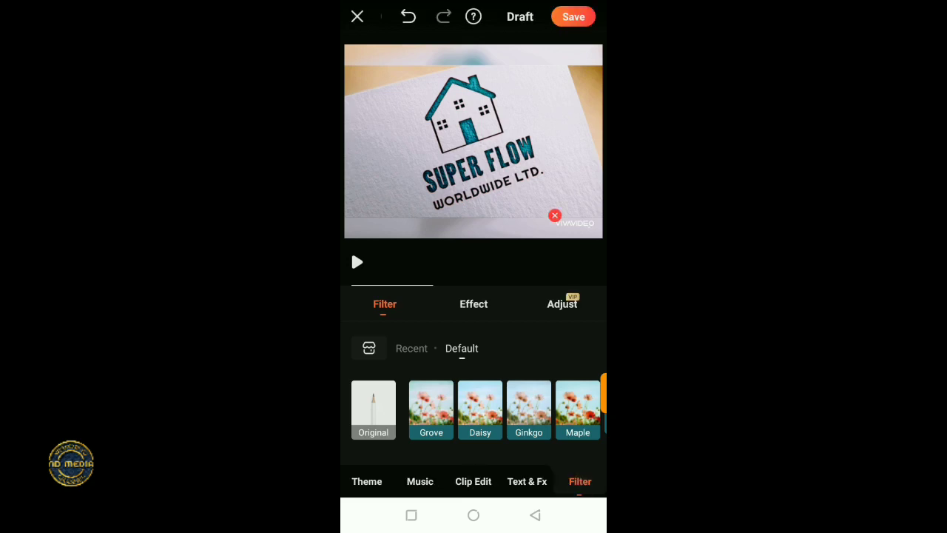
left_click(569, 307)
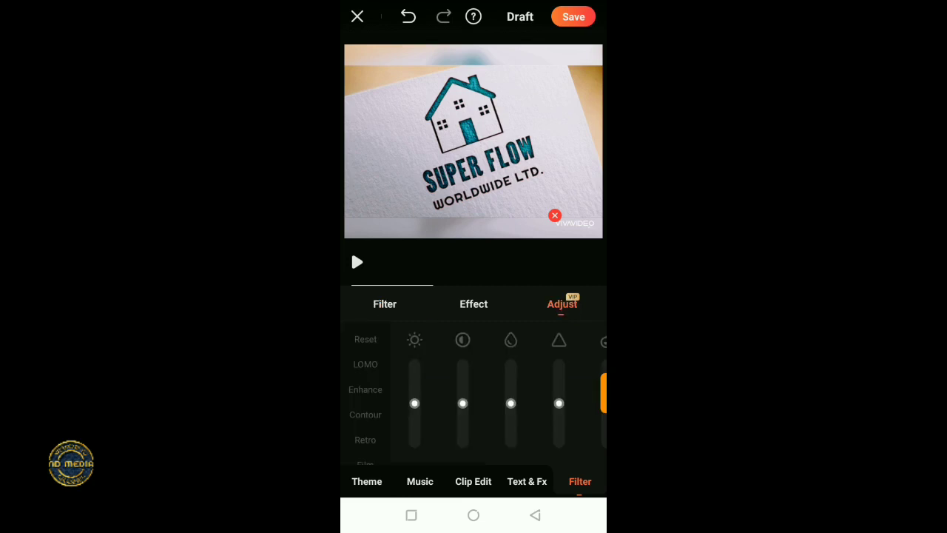
left_click(353, 428)
left_click_drag(353, 428, 351, 334)
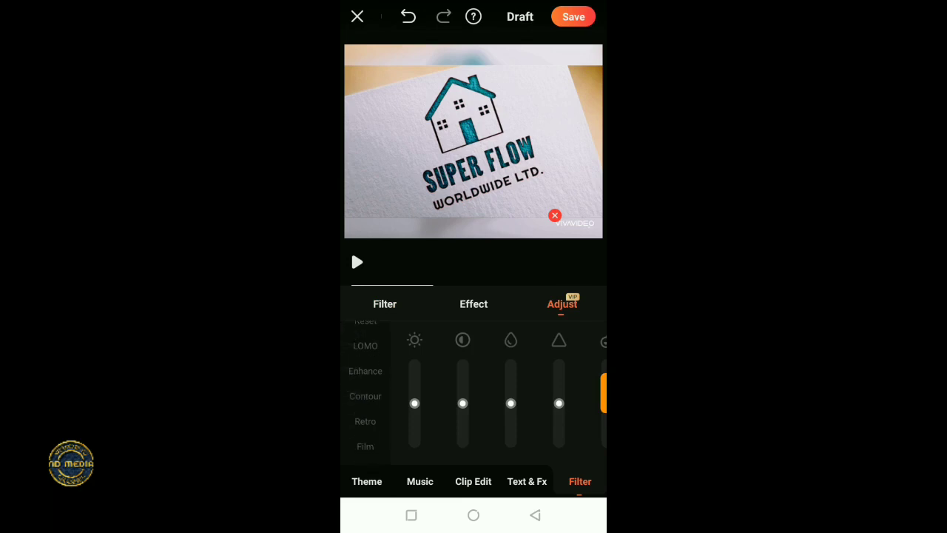
left_click(363, 446)
left_click(360, 391)
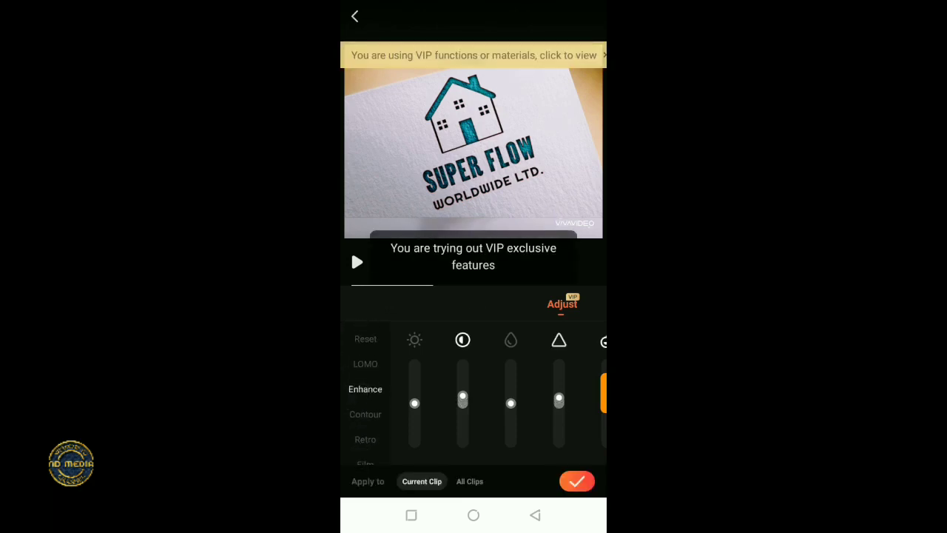
Lower contrast to about -96, set sharpening to +28, and apply to all clips
left_click(463, 395)
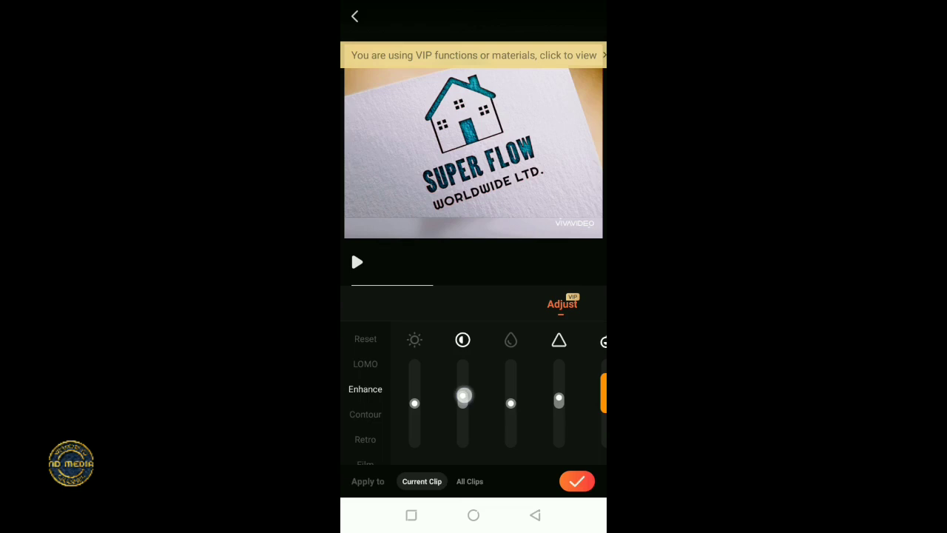
mouse_move(463, 396)
left_mouse_down()
mouse_move(463, 380)
mouse_move(468, 440)
mouse_move(468, 422)
mouse_move(511, 405)
mouse_move(511, 378)
left_mouse_up()
mouse_move(558, 399)
left_mouse_down()
mouse_move(559, 422)
mouse_move(557, 391)
left_mouse_up()
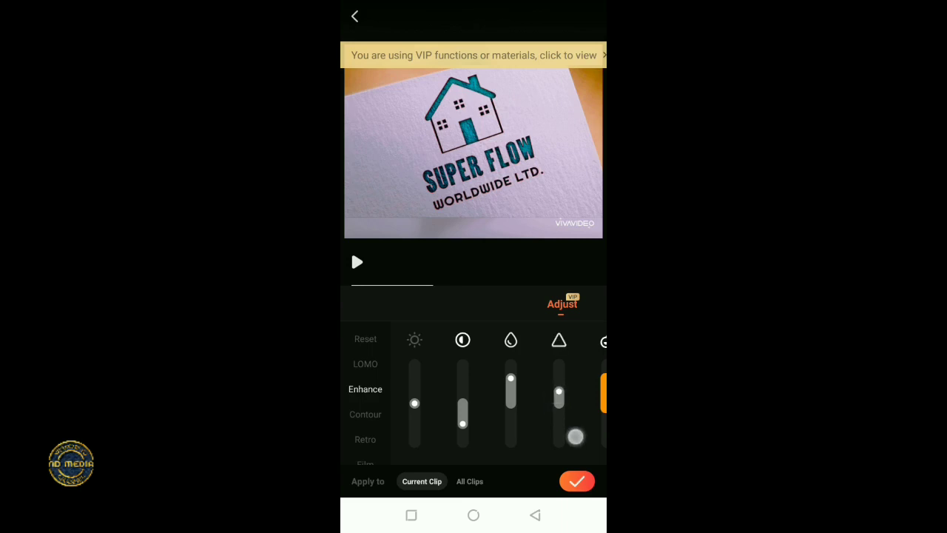
left_click_drag(575, 436, 485, 440)
left_click(352, 423)
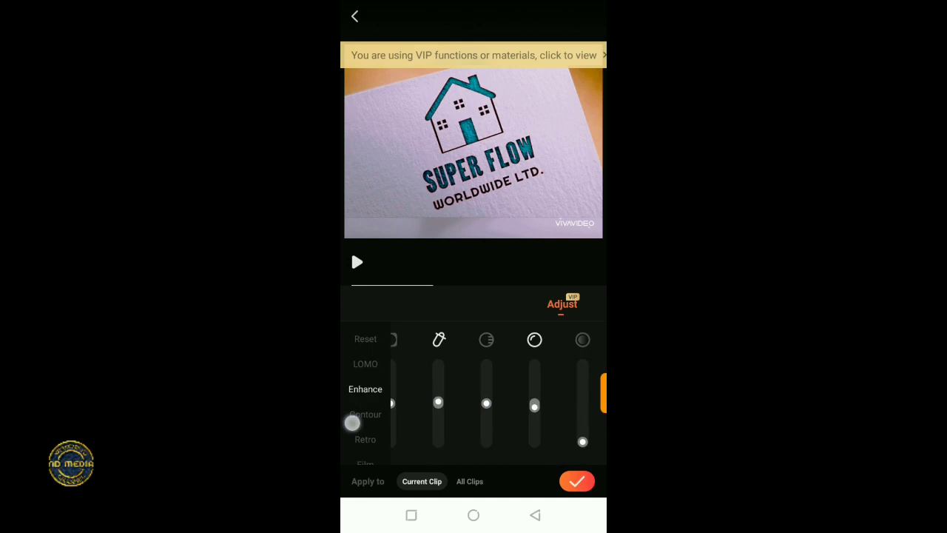
left_click_drag(352, 423, 352, 404)
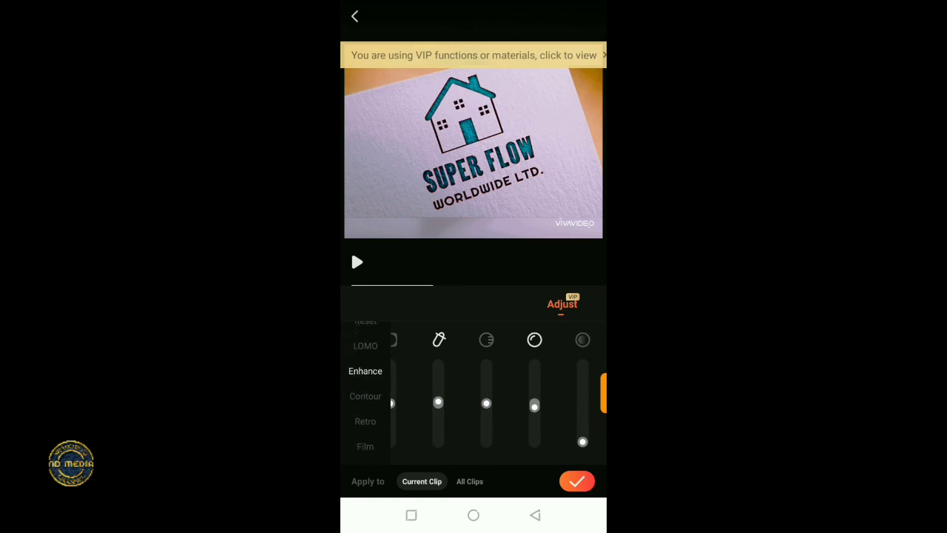
left_click(473, 483)
left_click(577, 482)
Try LOMO, return to Enhance, and apply it to all clips with confirmation
left_click(366, 386)
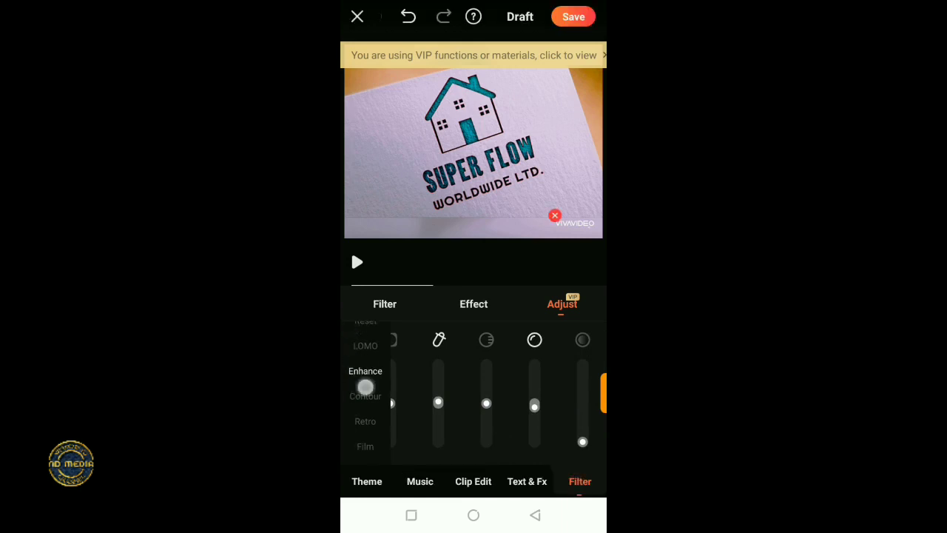
left_click_drag(366, 387, 353, 470)
left_click(357, 366)
left_click(360, 386)
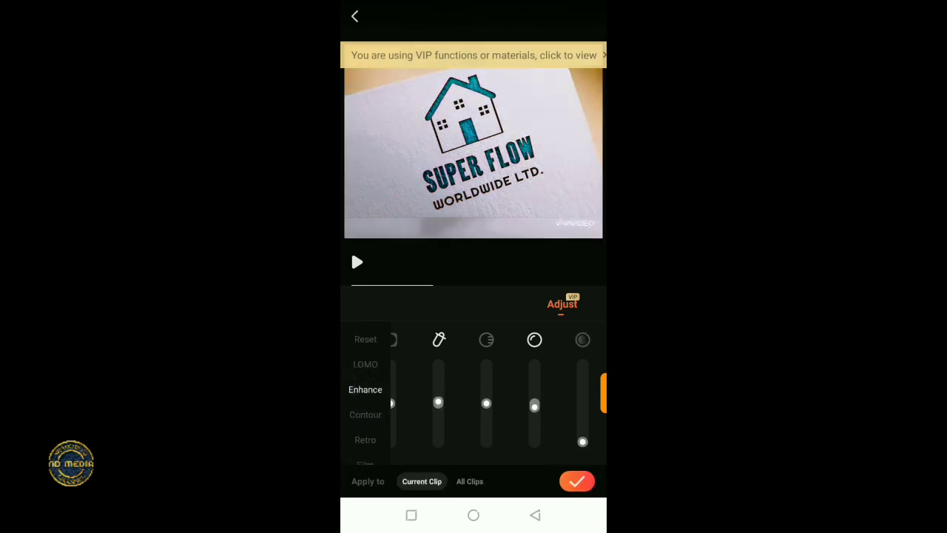
left_click_drag(348, 449, 348, 431)
left_click(469, 481)
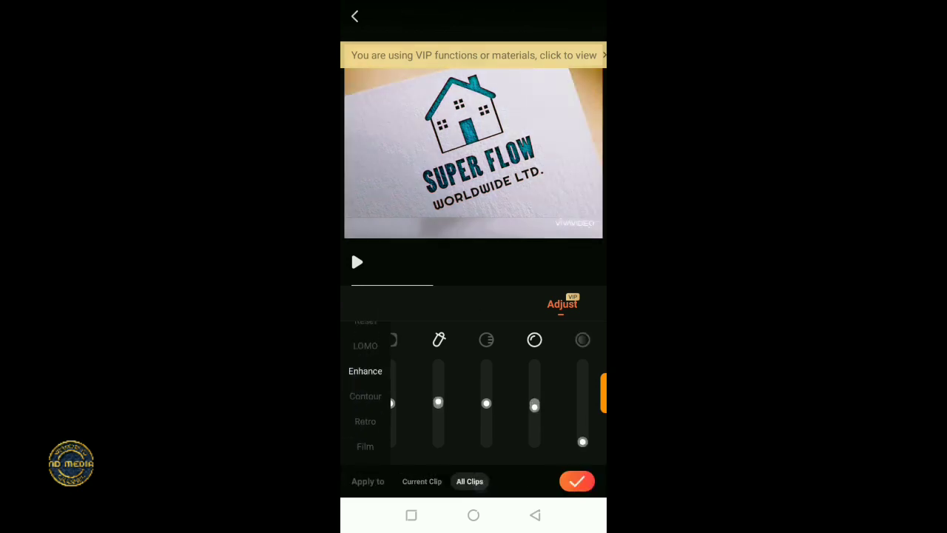
left_click(578, 481)
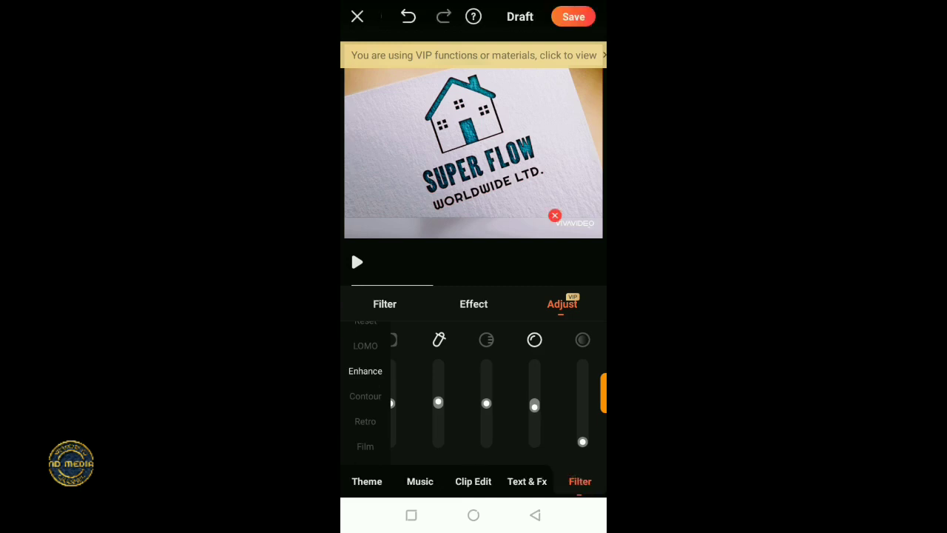
In Clip Edit, reopen the transition and confirm X fade unchanged
left_click(532, 486)
left_click(478, 484)
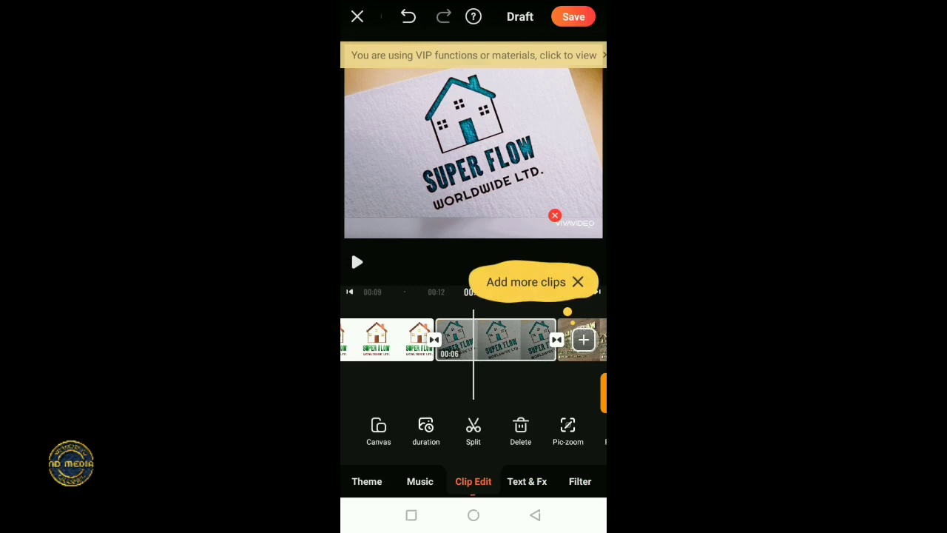
left_click_drag(518, 428, 376, 427)
left_click(488, 432)
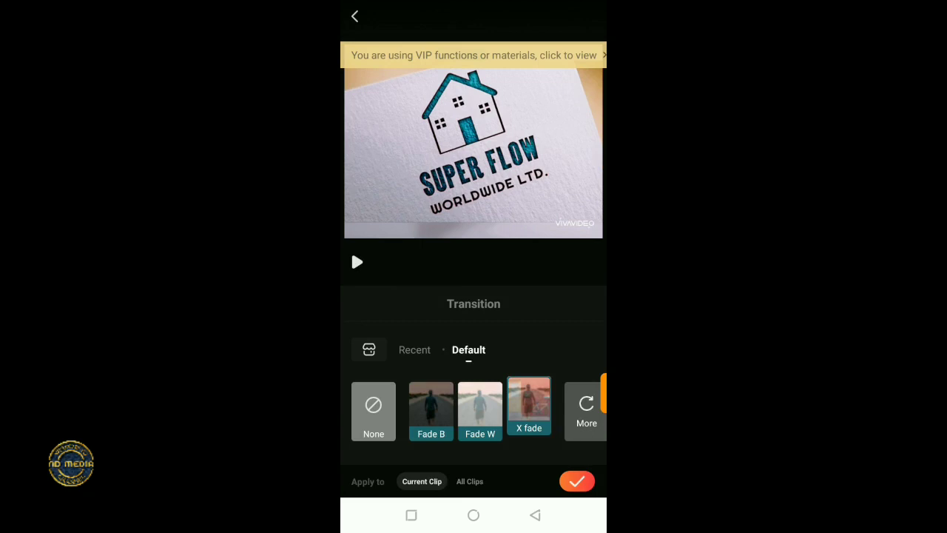
left_click(577, 481)
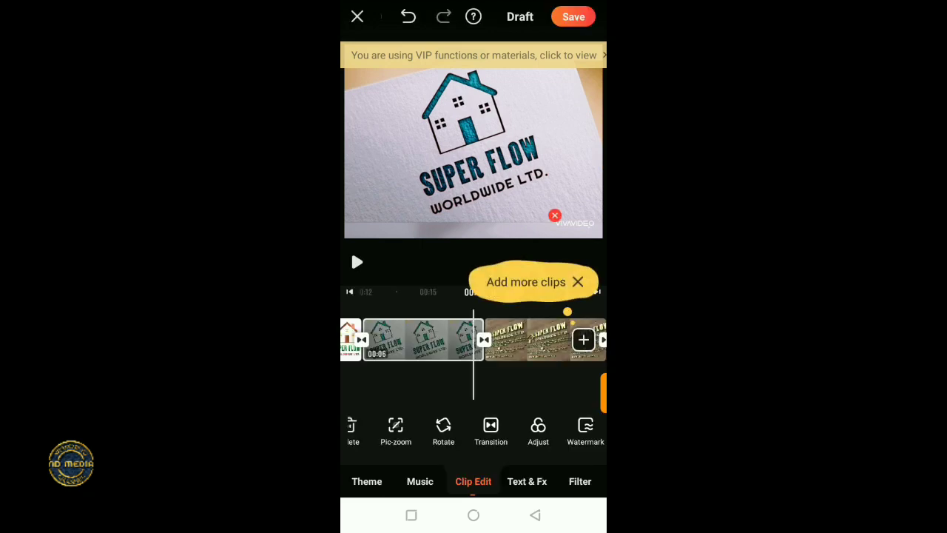
Keep the default watermark and move the preview to the wood-sign business card clip
left_click(481, 425)
left_click_drag(481, 426, 395, 429)
left_click(462, 431)
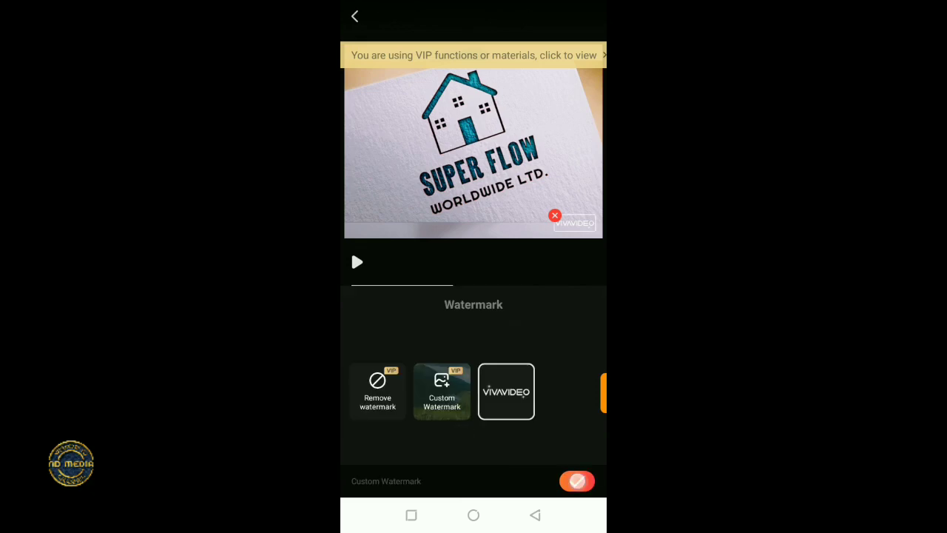
left_click(577, 481)
mouse_move(459, 392)
left_mouse_down()
mouse_move(364, 393)
mouse_move(493, 400)
left_mouse_up()
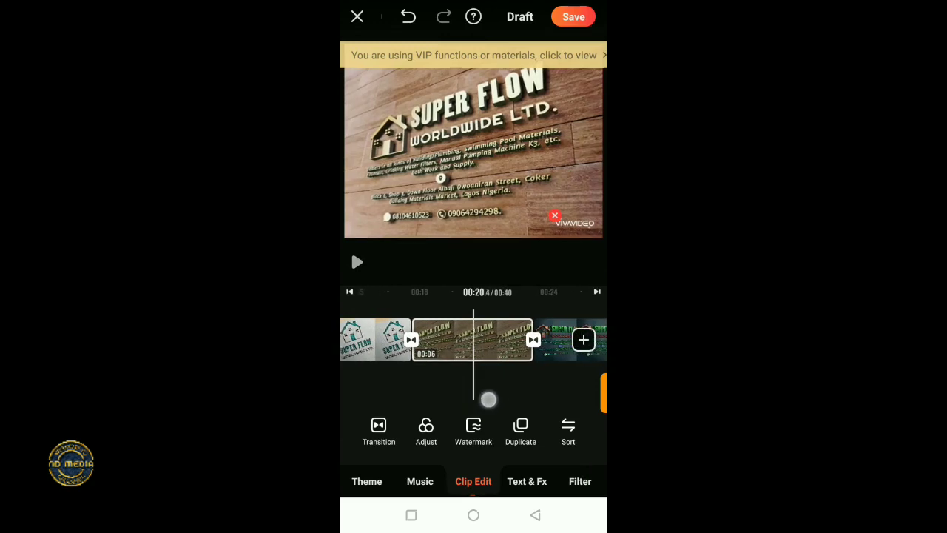
mouse_move(412, 397)
left_mouse_down()
mouse_move(491, 400)
mouse_move(387, 391)
mouse_move(389, 377)
mouse_move(423, 382)
mouse_move(394, 381)
mouse_move(410, 387)
mouse_move(398, 370)
left_mouse_up()
mouse_move(463, 387)
left_mouse_down()
mouse_move(387, 383)
mouse_move(416, 375)
mouse_move(429, 388)
mouse_move(455, 384)
left_mouse_up()
left_click_drag(392, 386, 459, 384)
left_click_drag(395, 387, 562, 393)
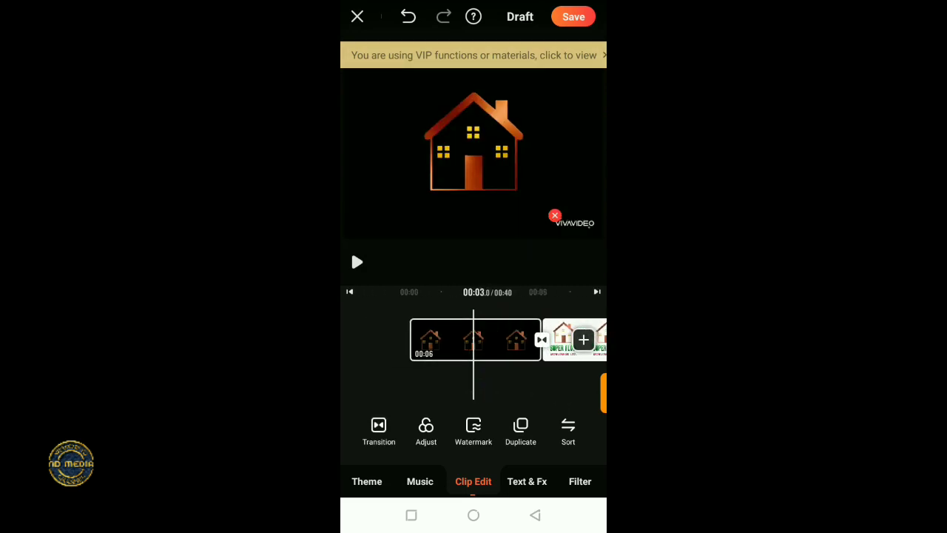
left_click_drag(375, 377, 422, 380)
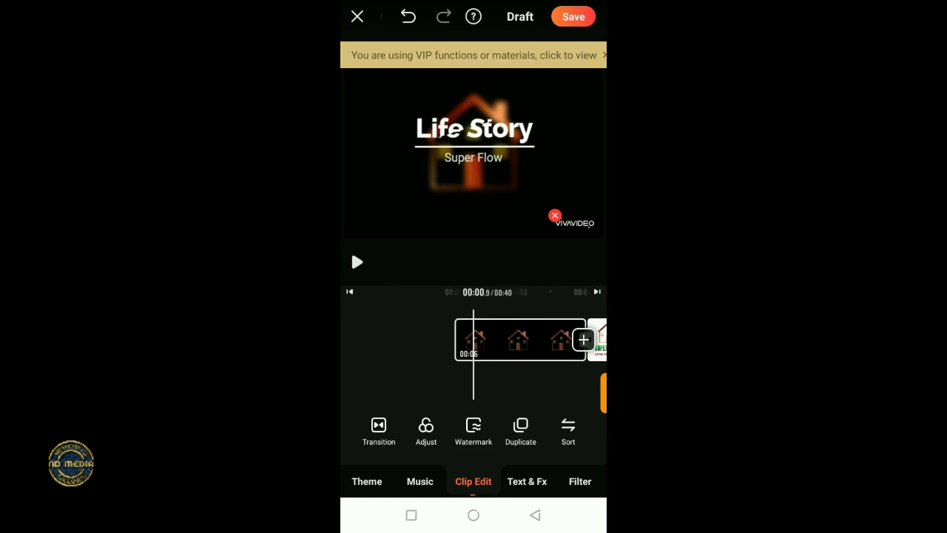
left_click(395, 388)
left_click_drag(395, 389, 362, 338)
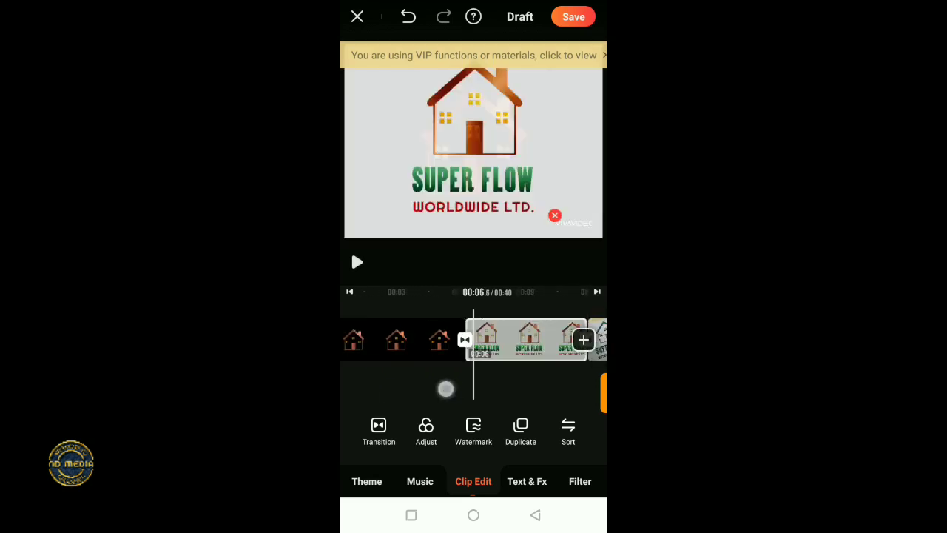
mouse_move(434, 386)
left_mouse_down()
mouse_move(393, 387)
mouse_move(451, 393)
mouse_move(395, 398)
mouse_move(464, 383)
mouse_move(415, 385)
left_mouse_up()
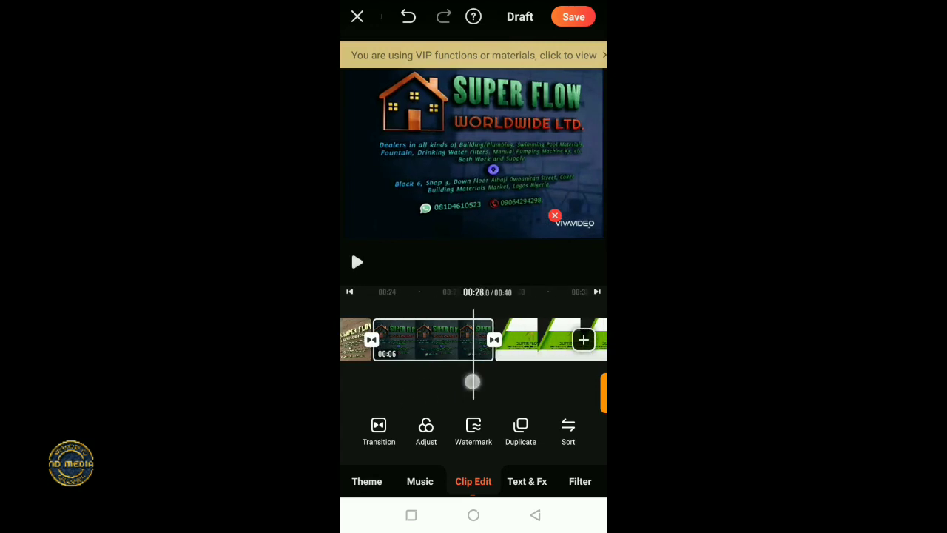
left_click_drag(471, 382, 400, 389)
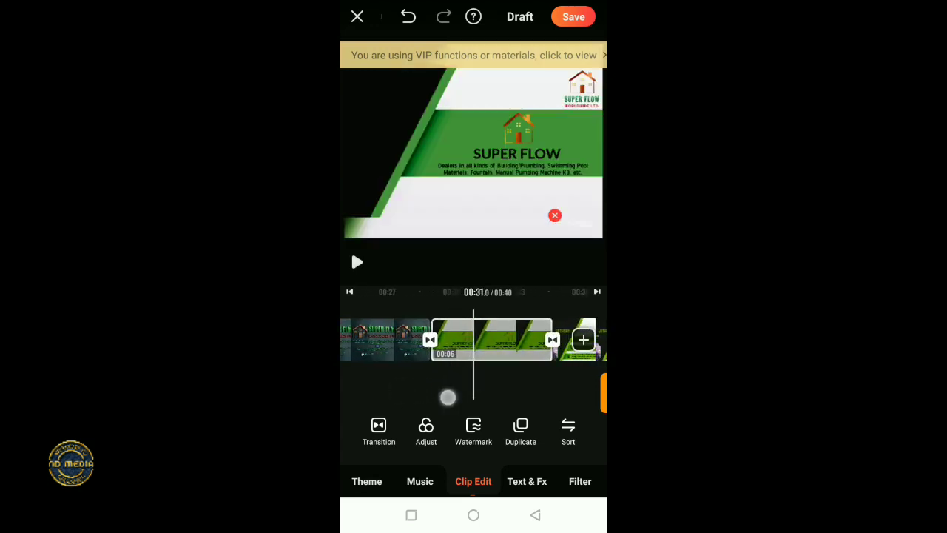
mouse_move(447, 398)
left_mouse_down()
mouse_move(387, 402)
mouse_move(365, 387)
left_mouse_up()
left_click_drag(433, 383, 381, 395)
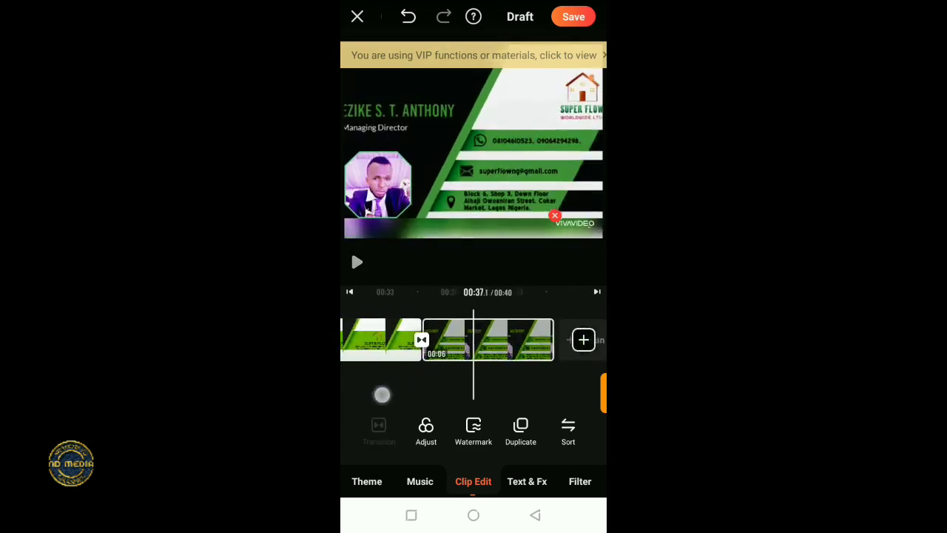
left_click(515, 16)
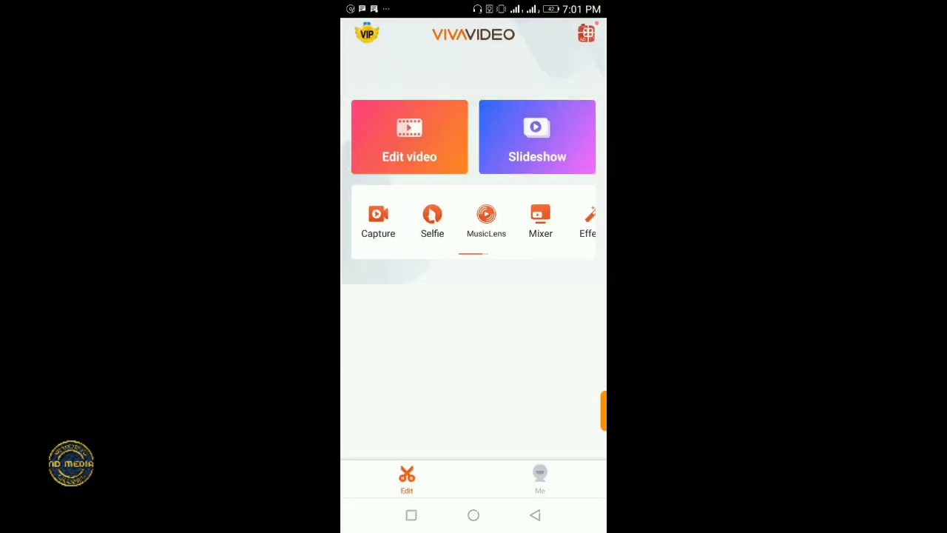
Reopen the slideshow from Me > Draft, decline the VIP offer, and tap Save
left_click(540, 478)
left_click(434, 147)
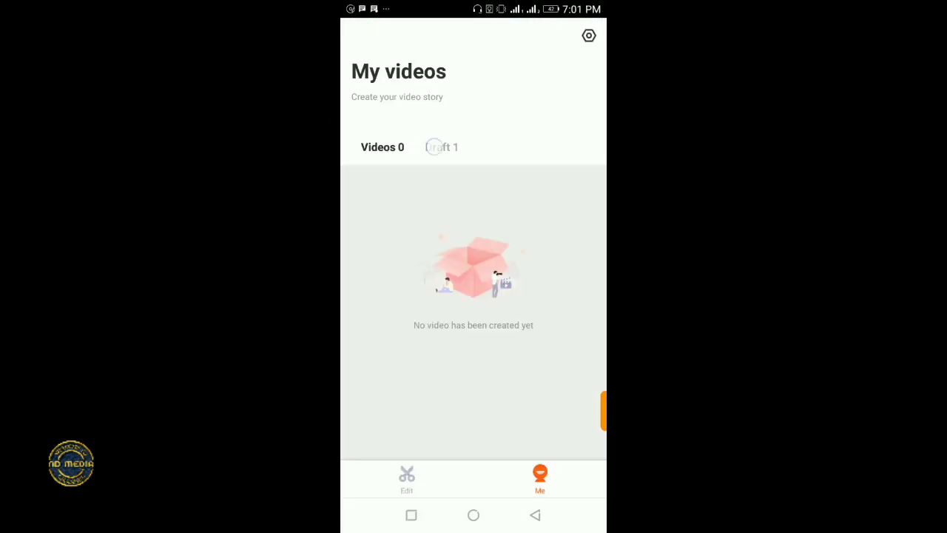
left_click(434, 147)
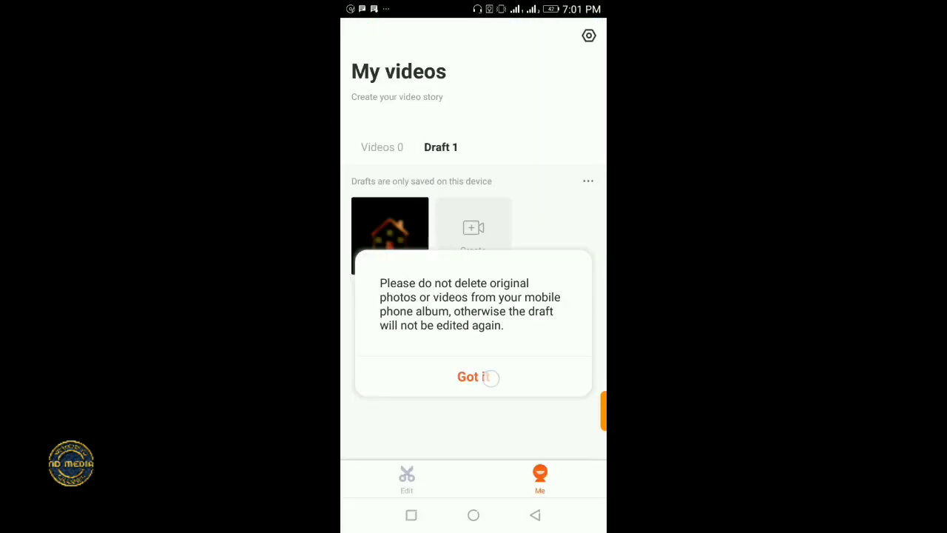
left_click(491, 377)
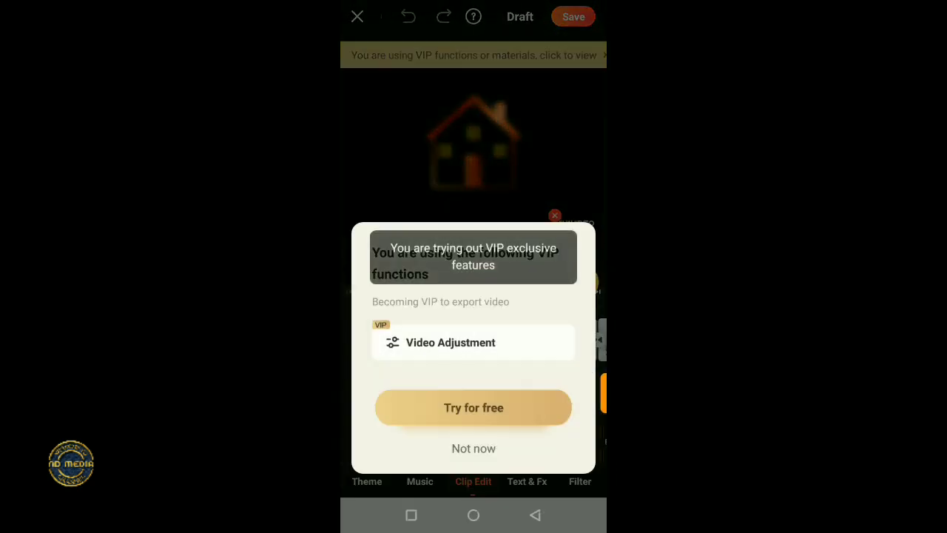
left_click(485, 447)
left_click(575, 16)
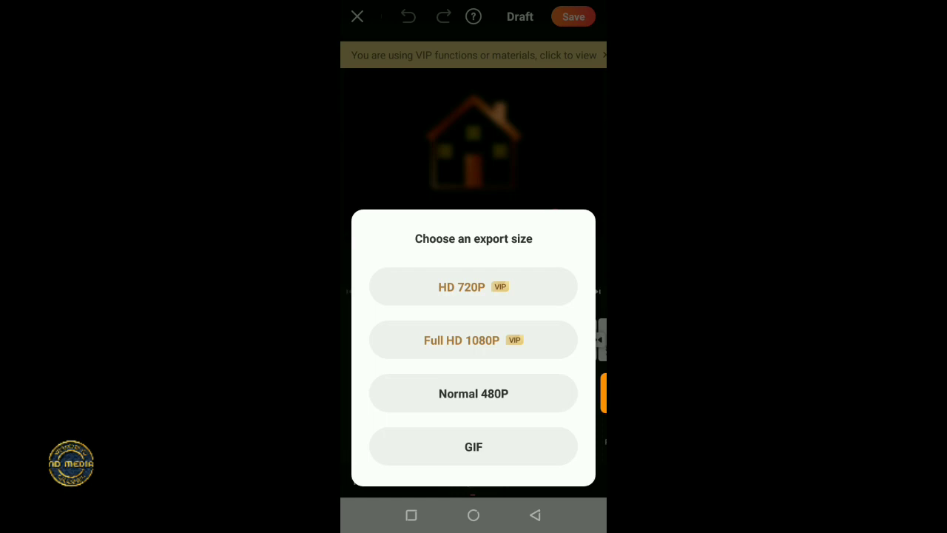
Pick Full HD 1080P export and open the Become VIP offer
left_click(489, 339)
left_click(507, 414)
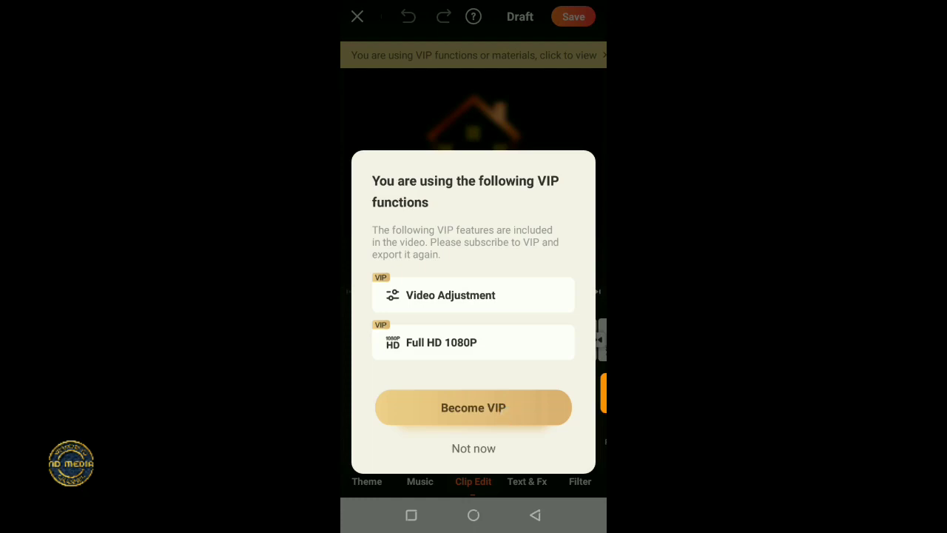
left_click(474, 408)
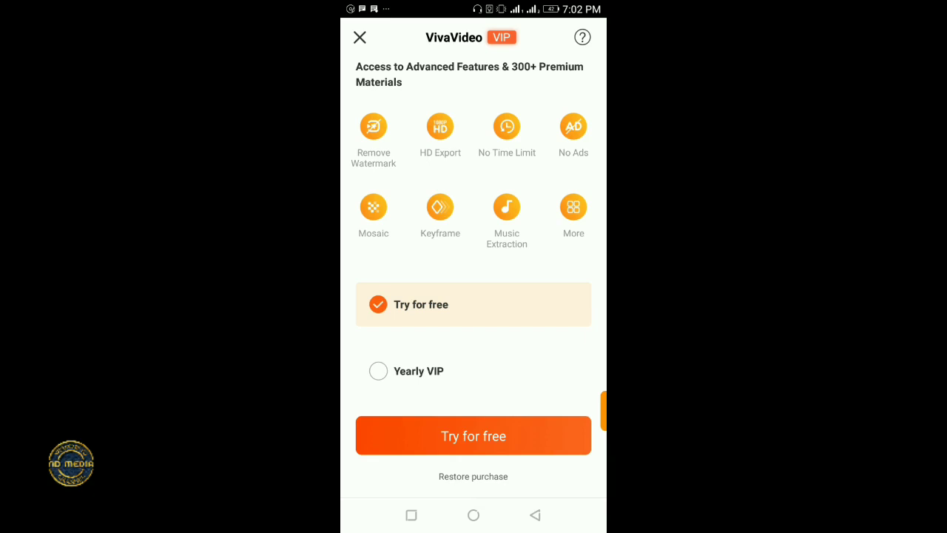
Switch between Yearly VIP and the free trial, then attempt the free trial
left_click(530, 377)
left_click_drag(530, 377, 546, 250)
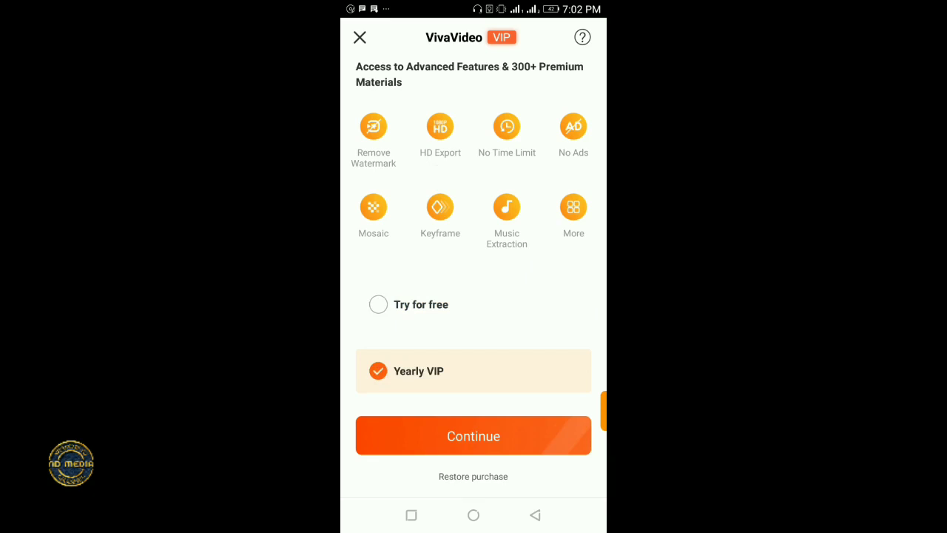
left_click(378, 304)
left_click(517, 444)
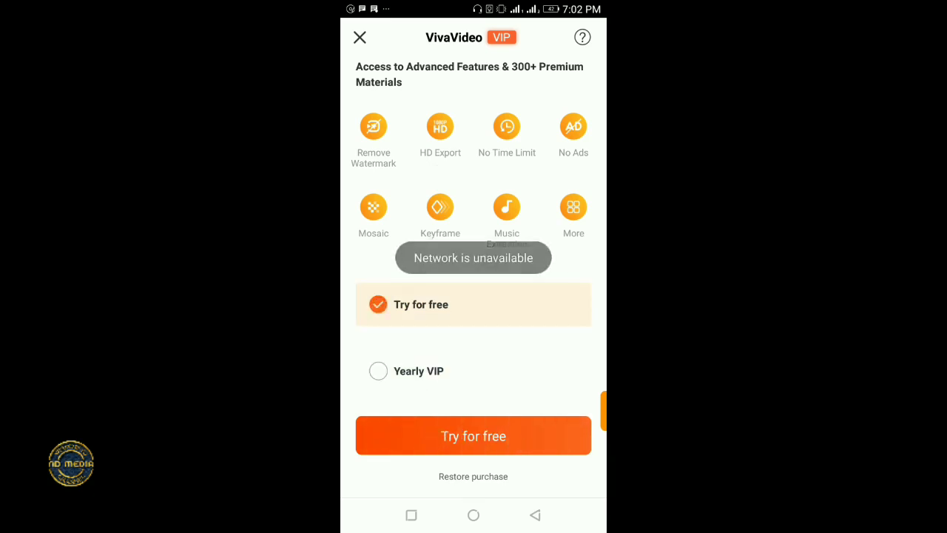
left_click_drag(540, 388, 539, 285)
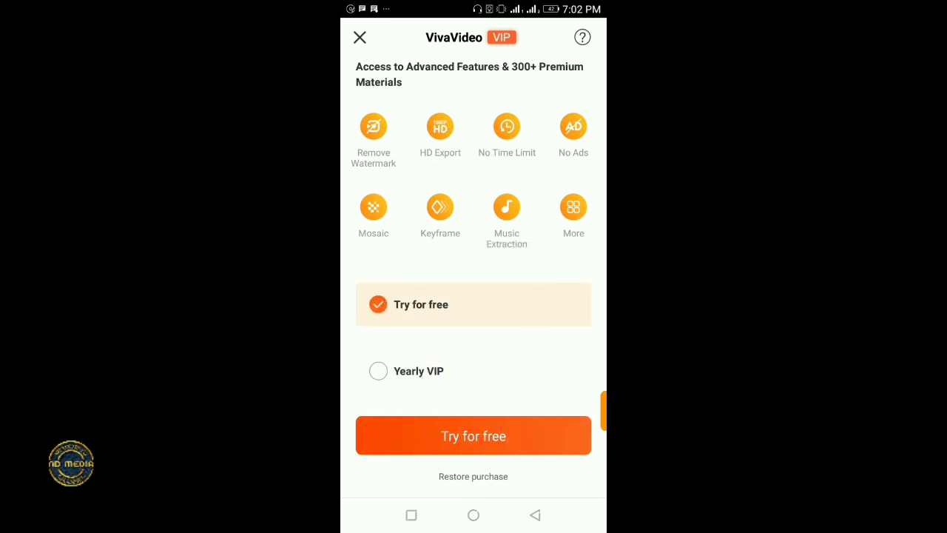
Close the VIP offer, scrub back to the opening house clip, and retry export
left_click(360, 37)
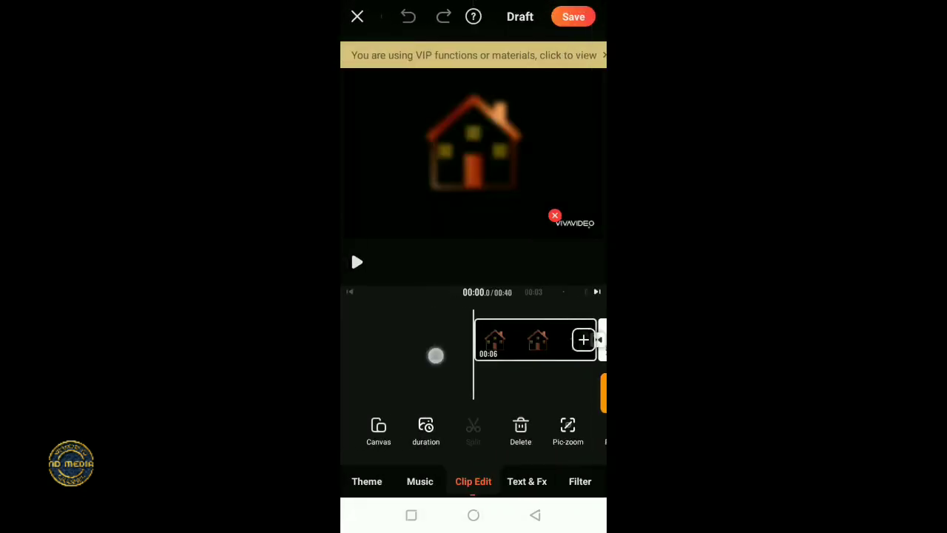
left_click_drag(436, 356, 373, 350)
left_click_drag(436, 380, 377, 387)
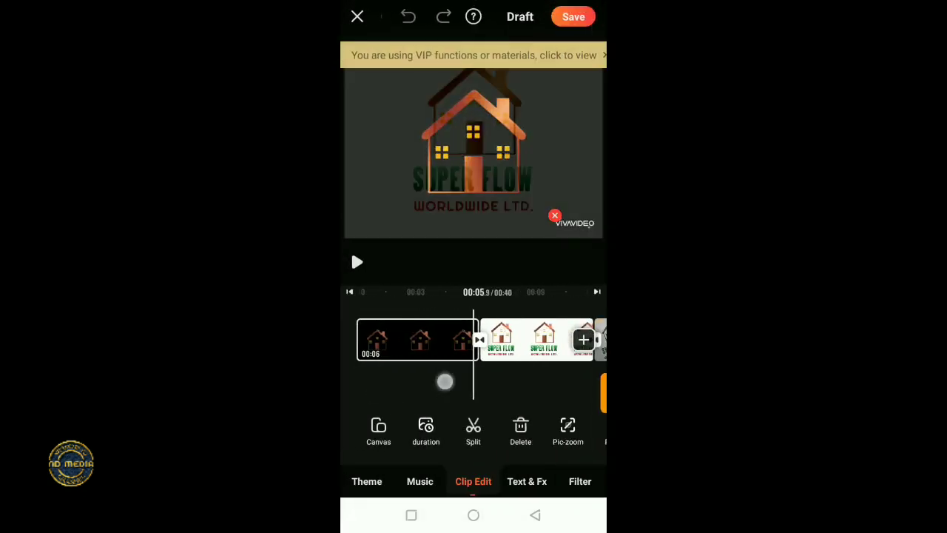
left_click_drag(444, 381, 391, 393)
left_click(573, 16)
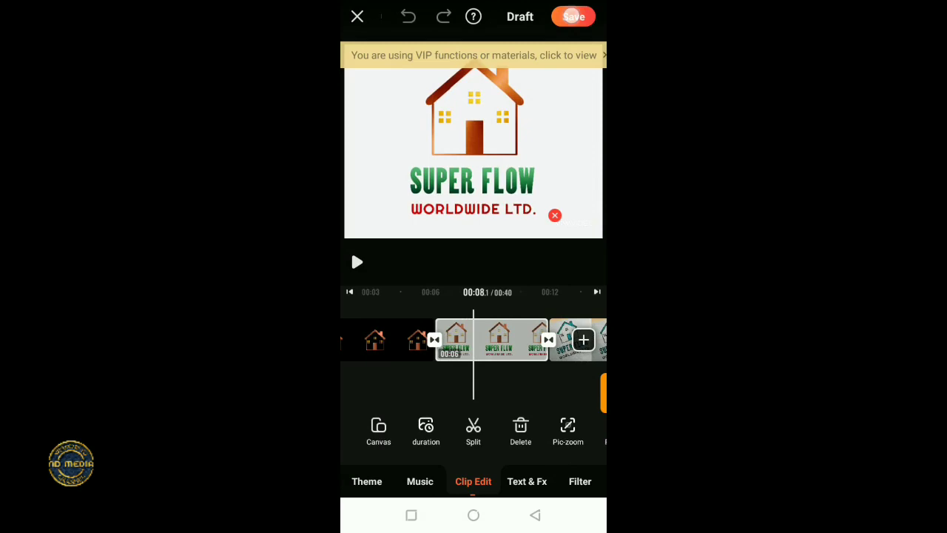